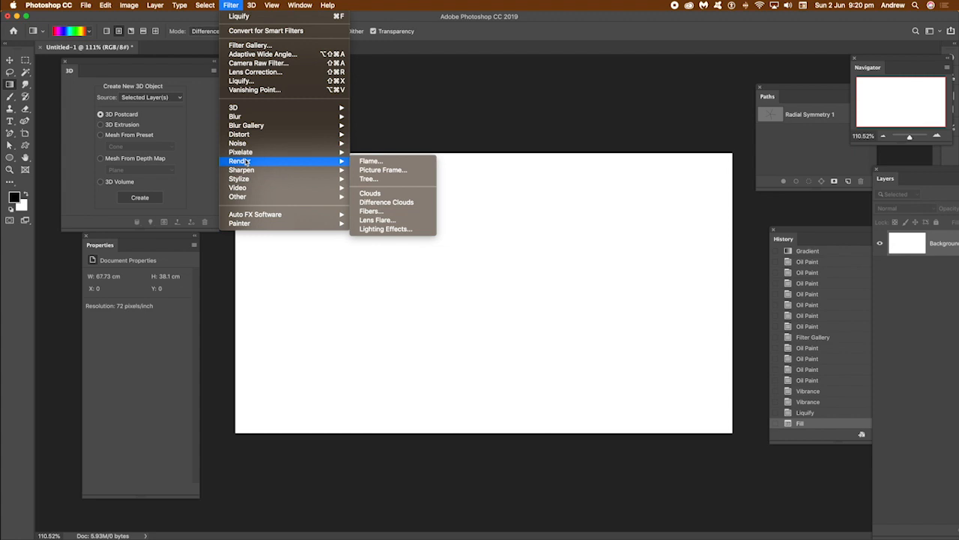
Render Clouds over the white background layer and apply Difference Clouds on top of them.
click(370, 195)
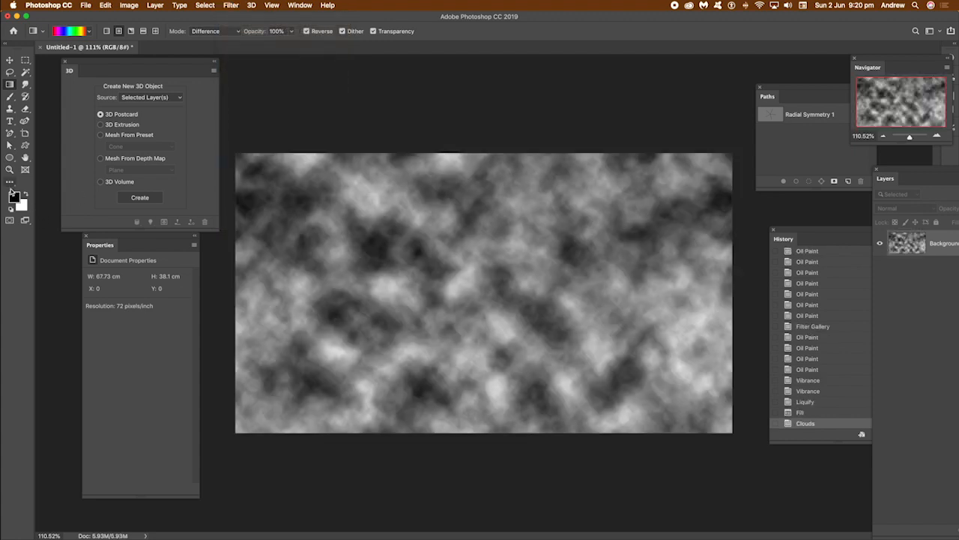
click(232, 5)
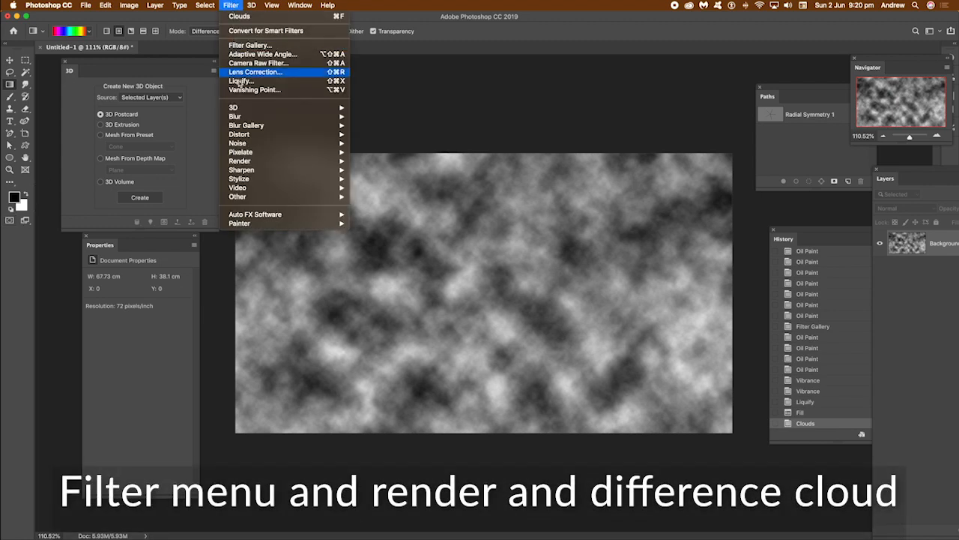
mouse_move(255, 166)
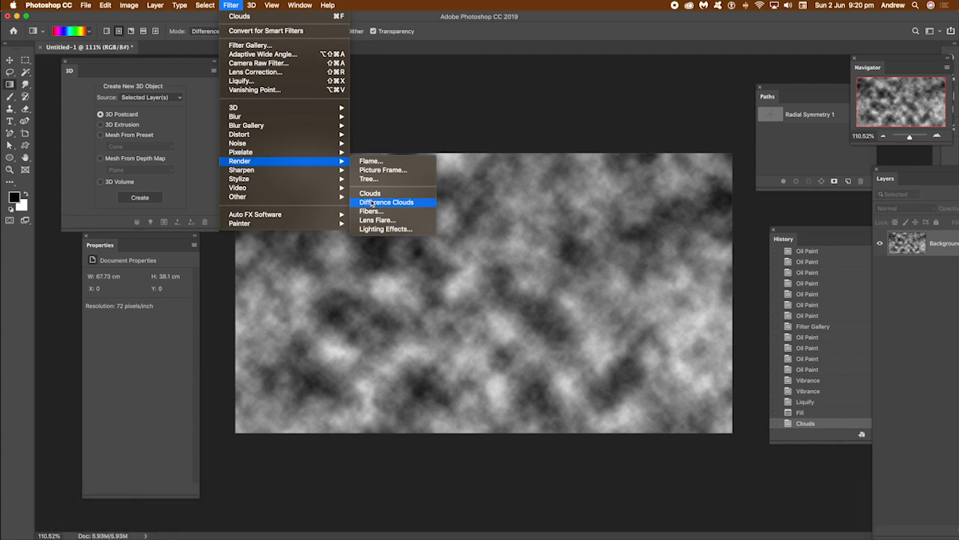
click(372, 202)
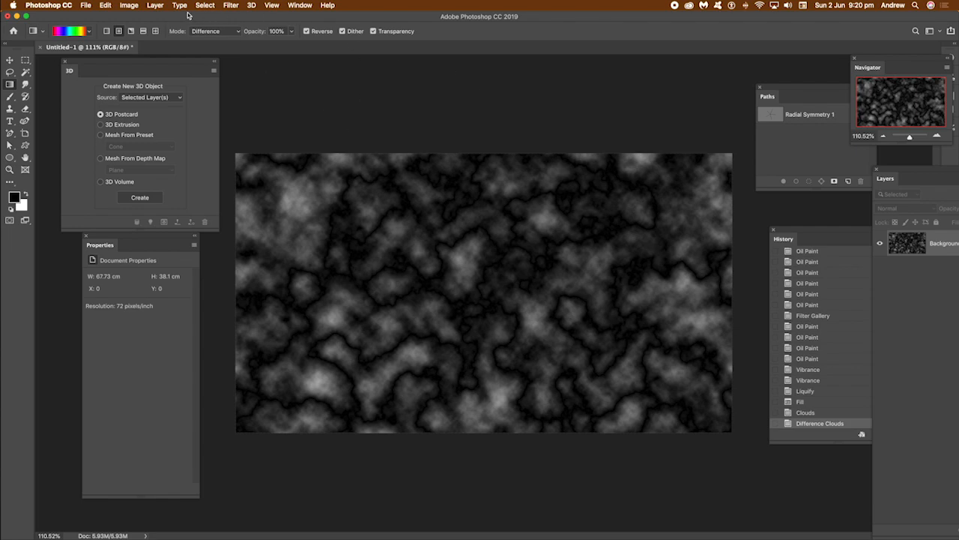
Draw four overlapping radial rainbow spectrum gradients across the canvas in different directions, using the Difference blending mode.
click(88, 32)
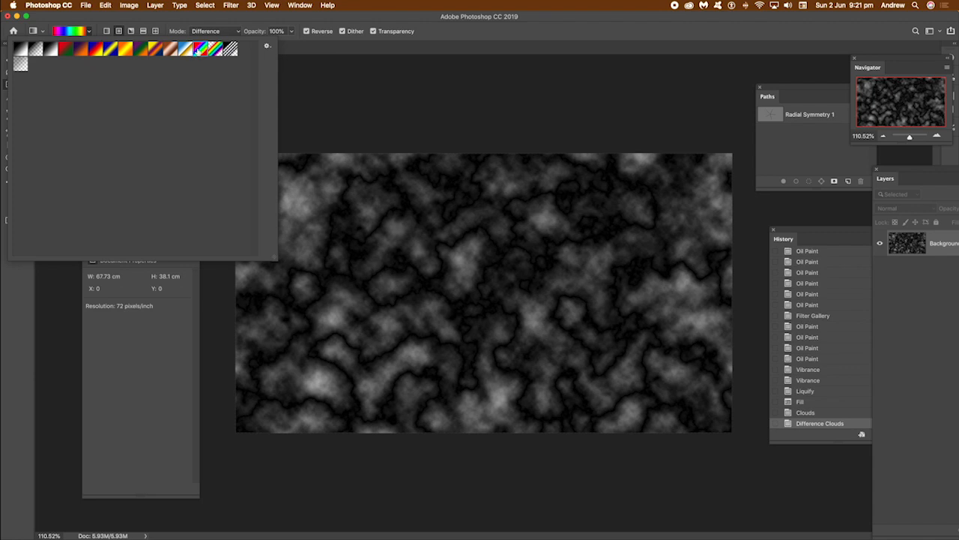
click(187, 52)
click(200, 51)
click(217, 21)
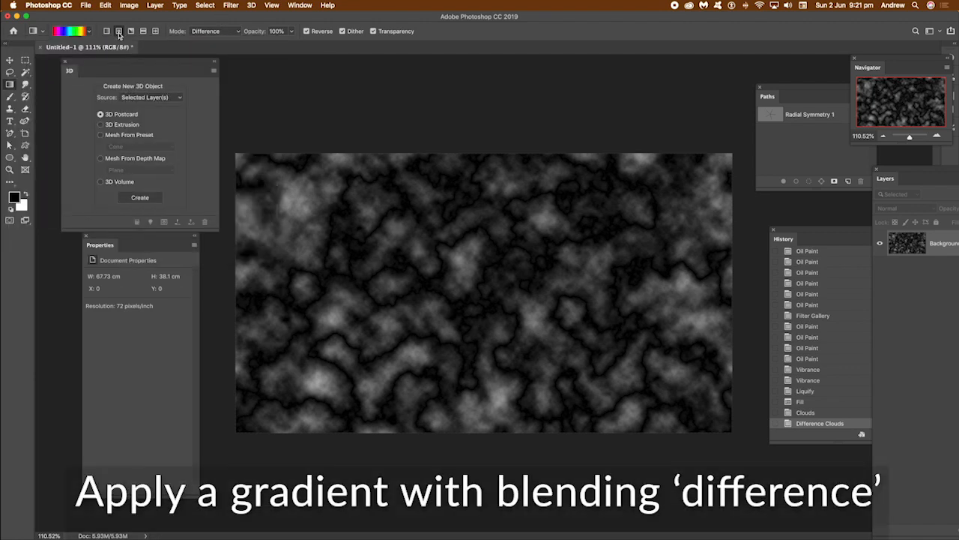
click(119, 32)
drag(350, 193, 701, 334)
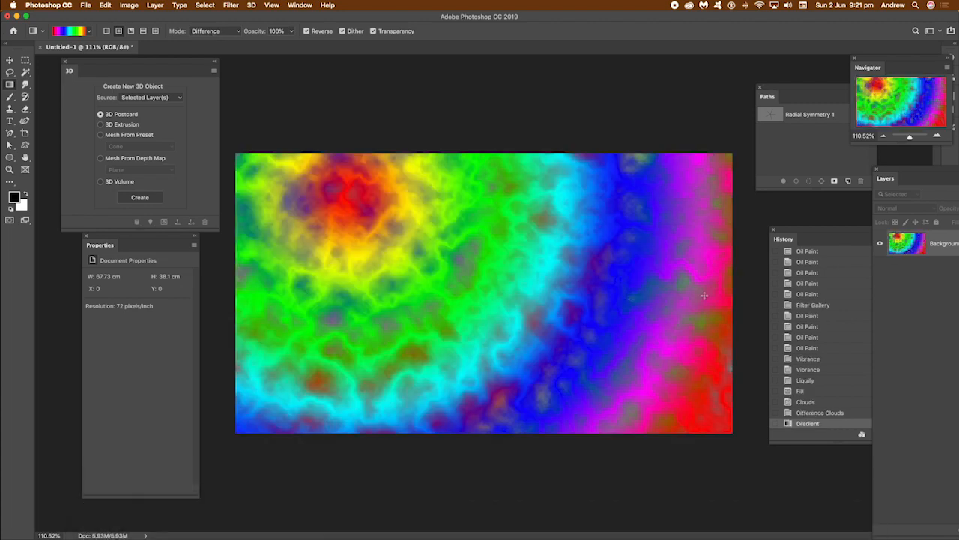
drag(631, 149, 233, 389)
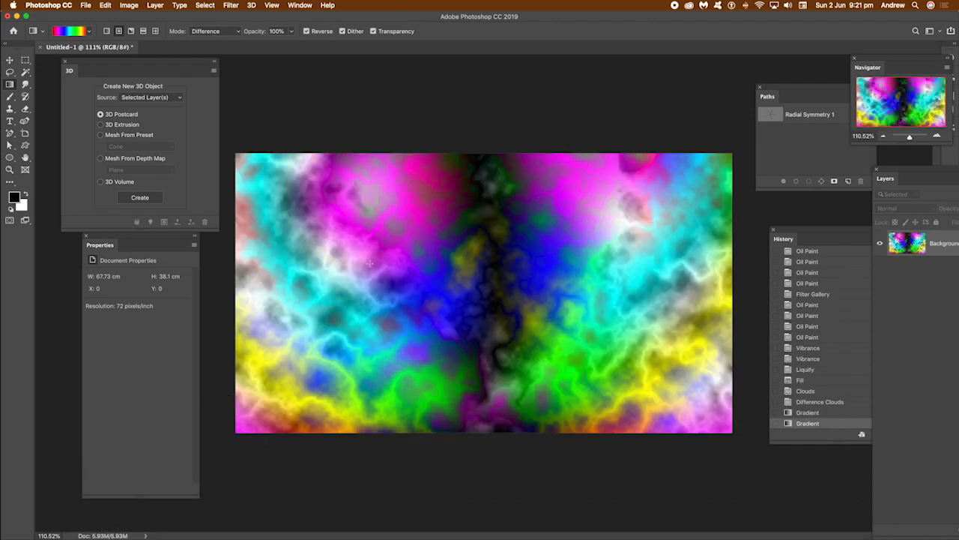
drag(398, 262, 572, 143)
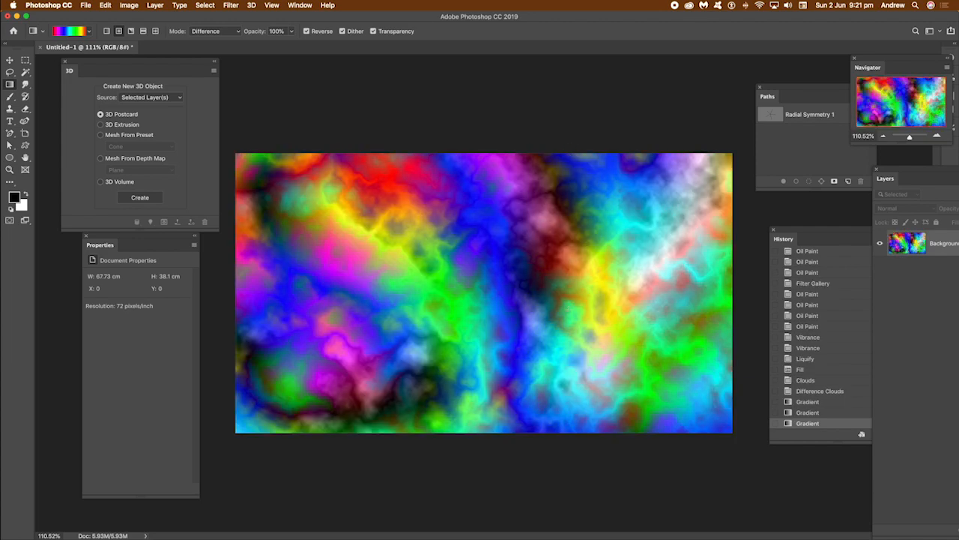
drag(535, 339, 321, 112)
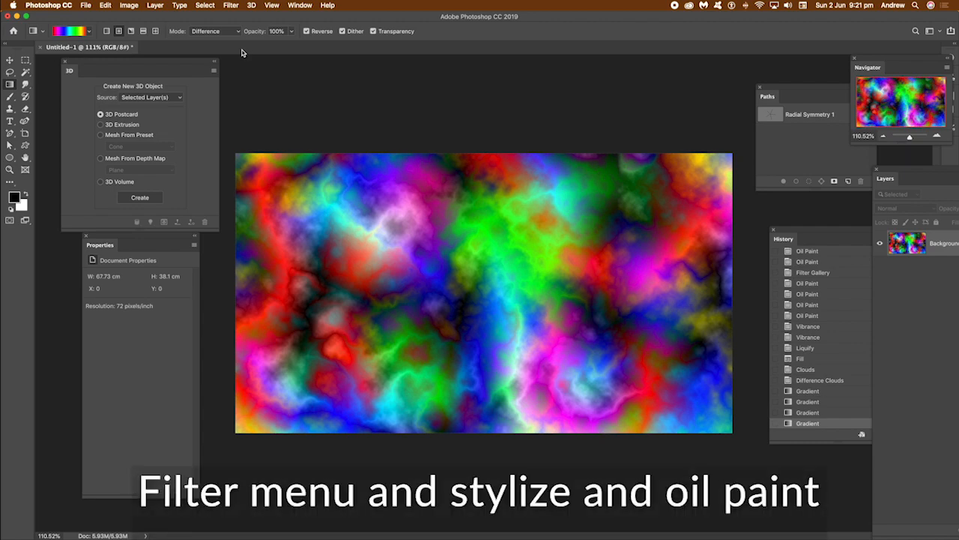
Apply Oil Paint with Stylization 9.6, Cleanliness 9.7, Scale 7.9, Bristle Detail 7.8 and Lighting enabled at an angle of 13°.
click(230, 5)
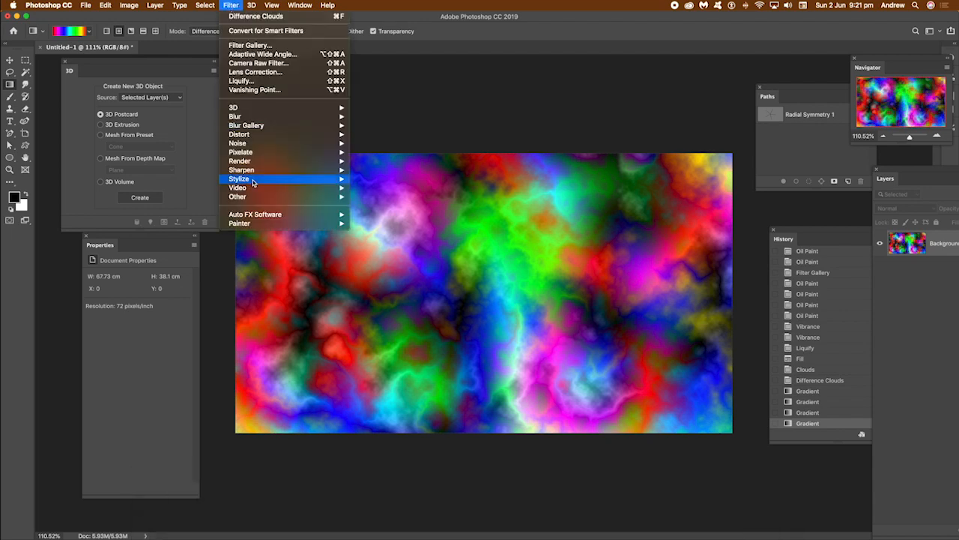
mouse_move(255, 184)
click(374, 214)
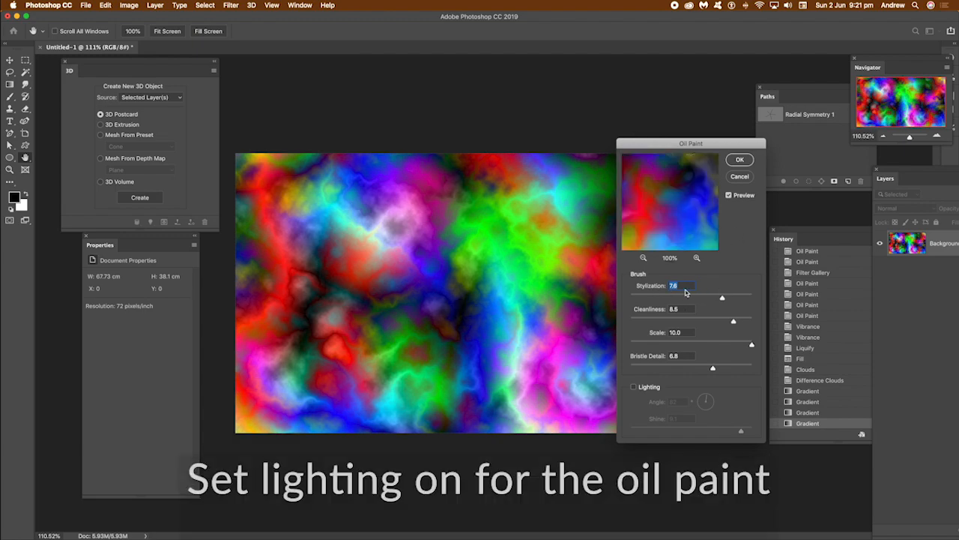
mouse_move(722, 297)
mouse_down()
mouse_move(748, 299)
mouse_move(749, 322)
mouse_up()
click(633, 388)
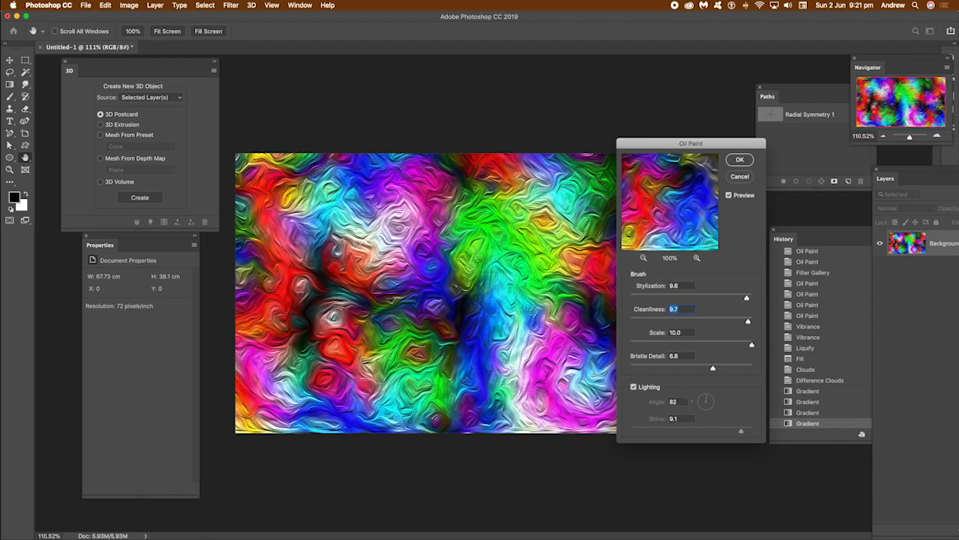
drag(712, 367, 725, 346)
drag(705, 399, 714, 404)
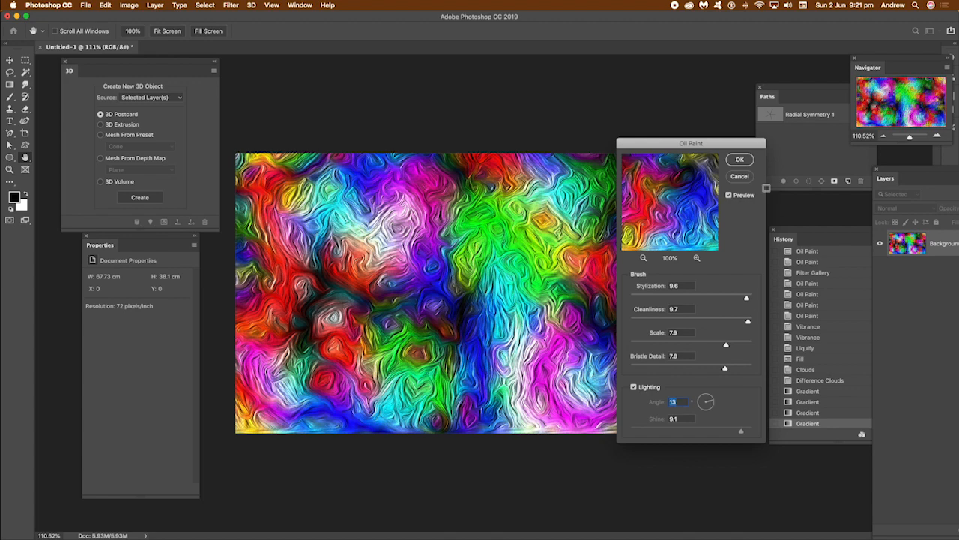
click(739, 159)
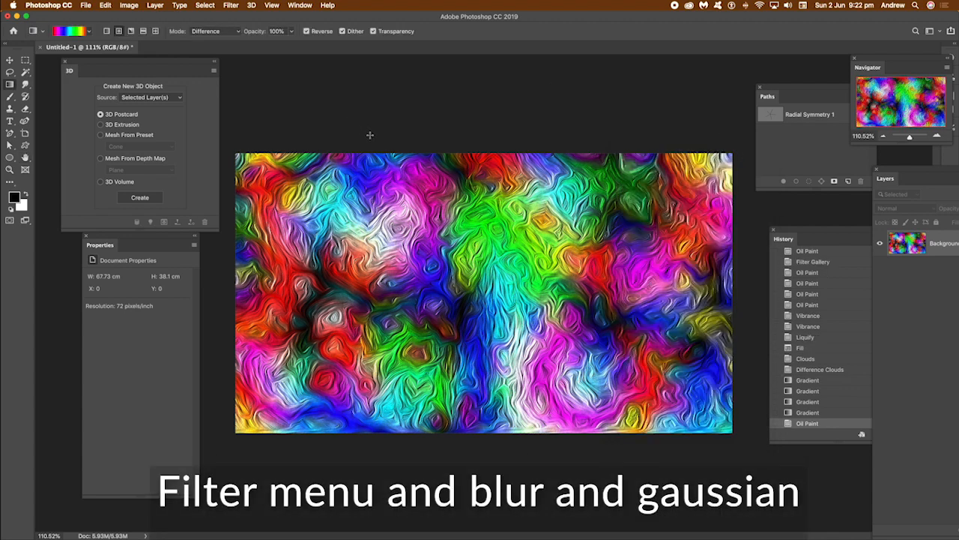
Soften the painted image with a Gaussian Blur of 2.1 pixels radius.
click(232, 4)
mouse_move(298, 119)
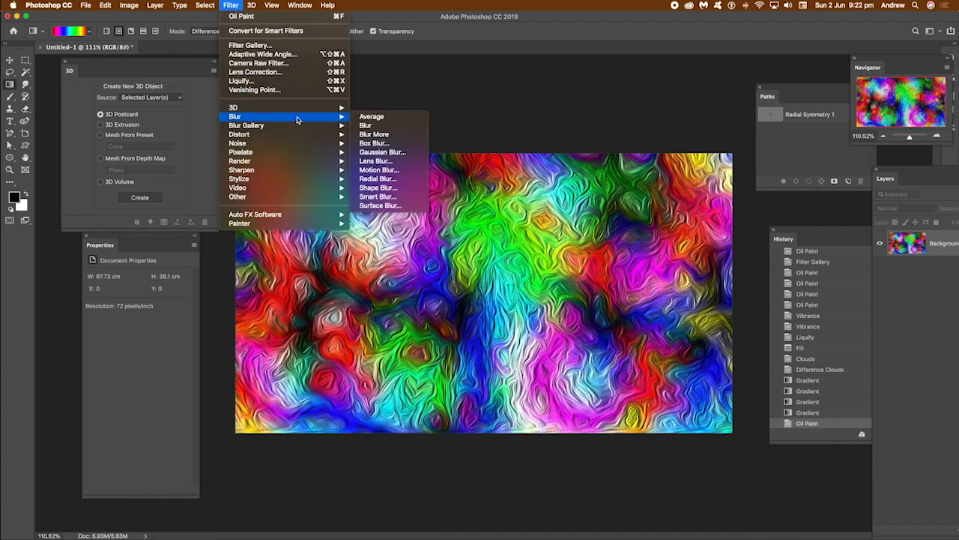
click(382, 152)
drag(608, 335, 590, 331)
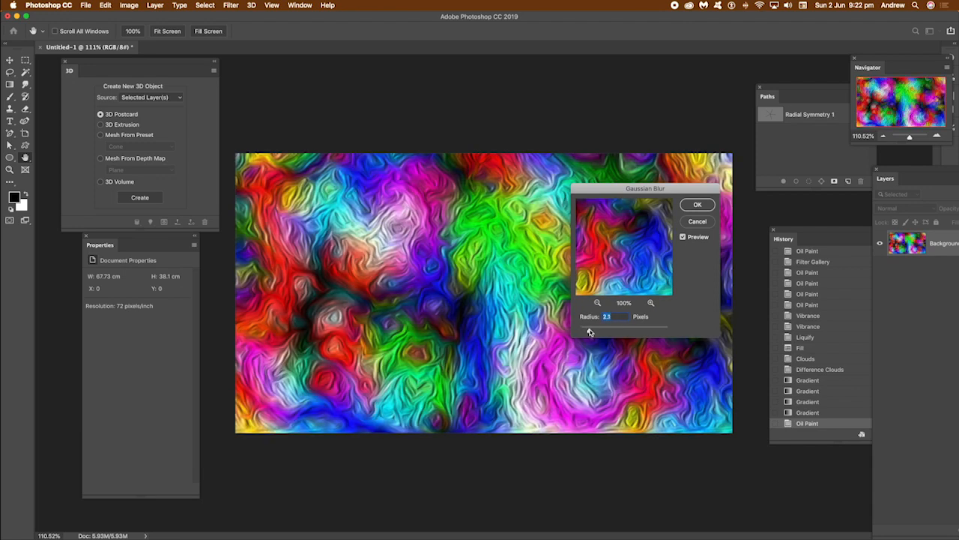
click(698, 204)
click(697, 205)
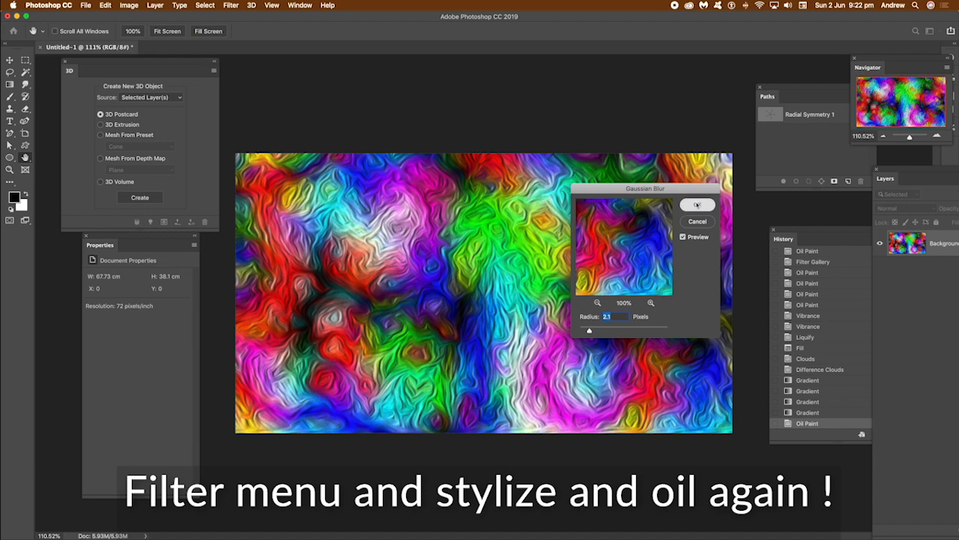
Apply Oil Paint again to the blurred image with lighting angle -70°, Scale 4.9 and Bristle Detail 8.9.
click(231, 5)
mouse_move(257, 181)
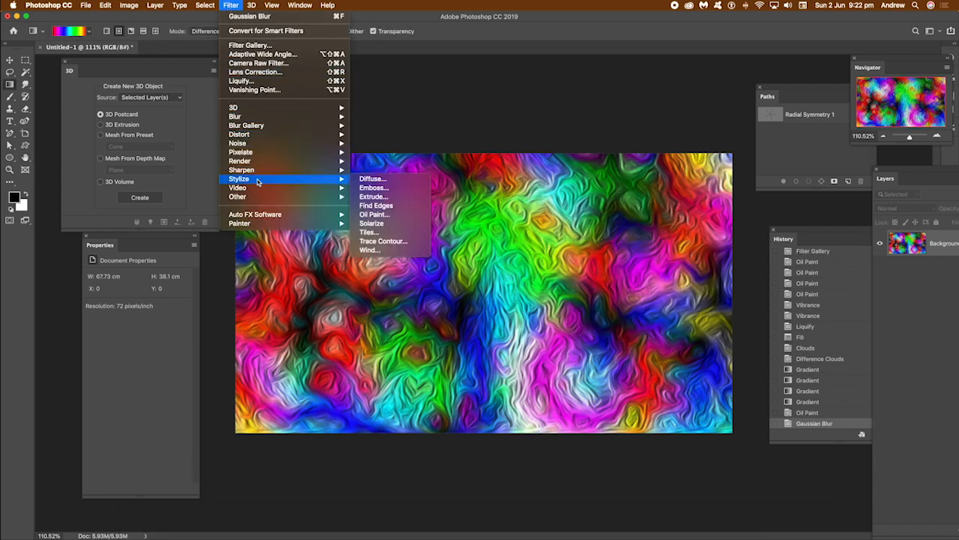
click(374, 215)
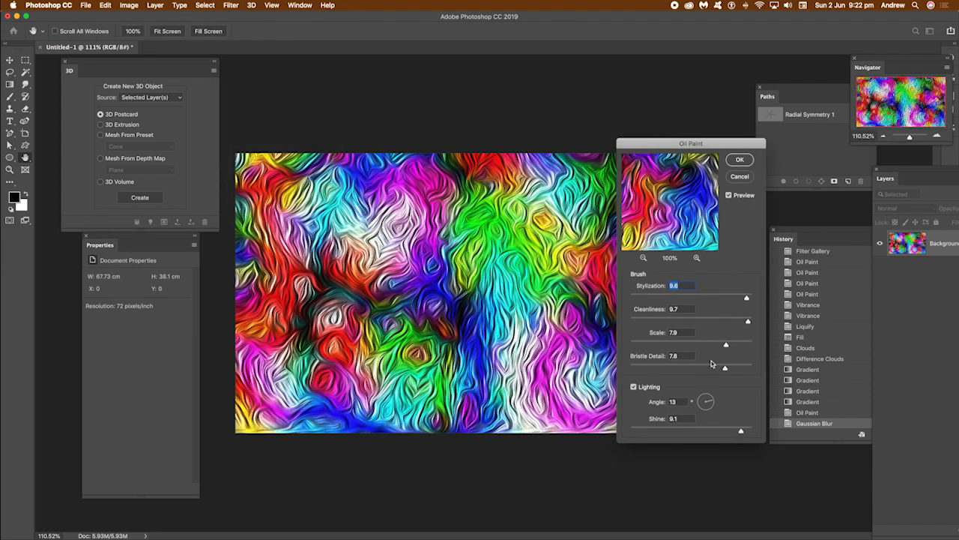
drag(713, 399, 742, 434)
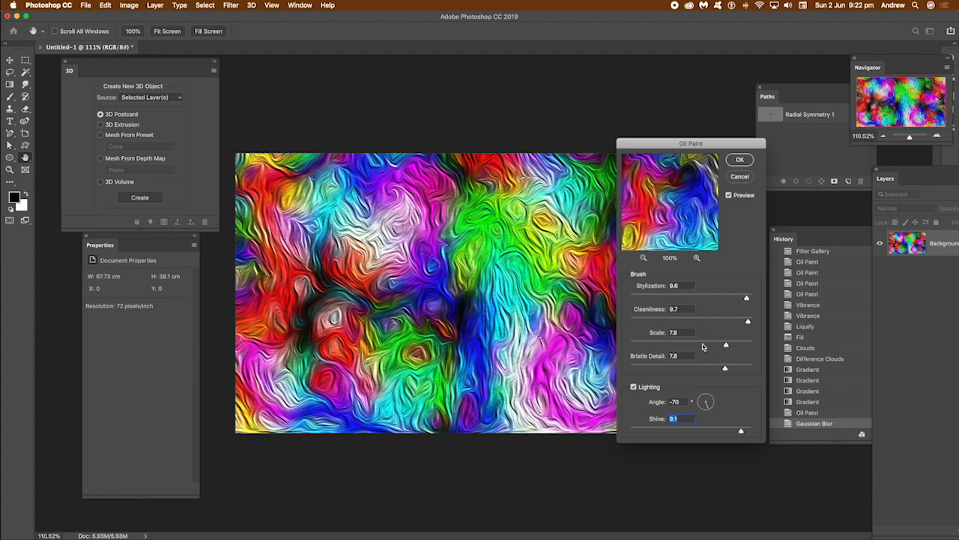
click(702, 345)
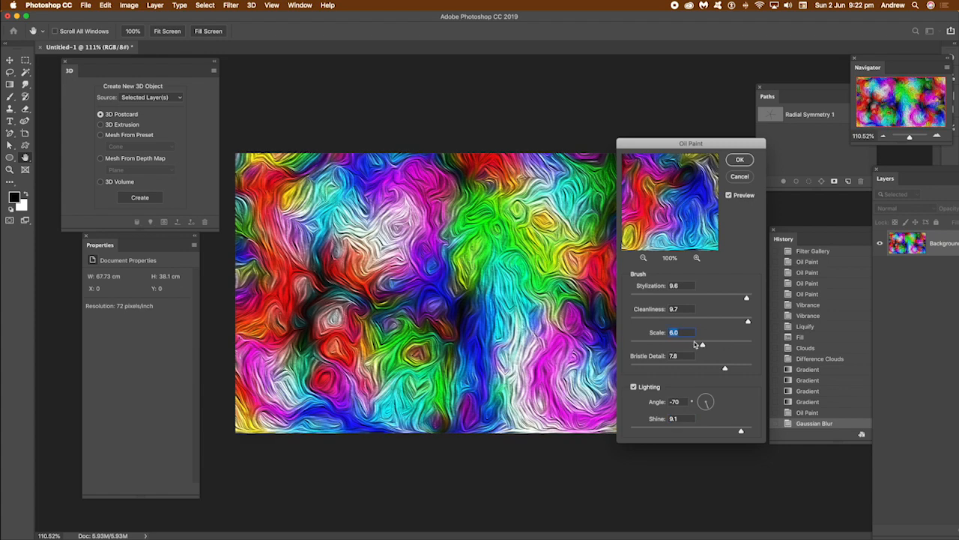
click(689, 346)
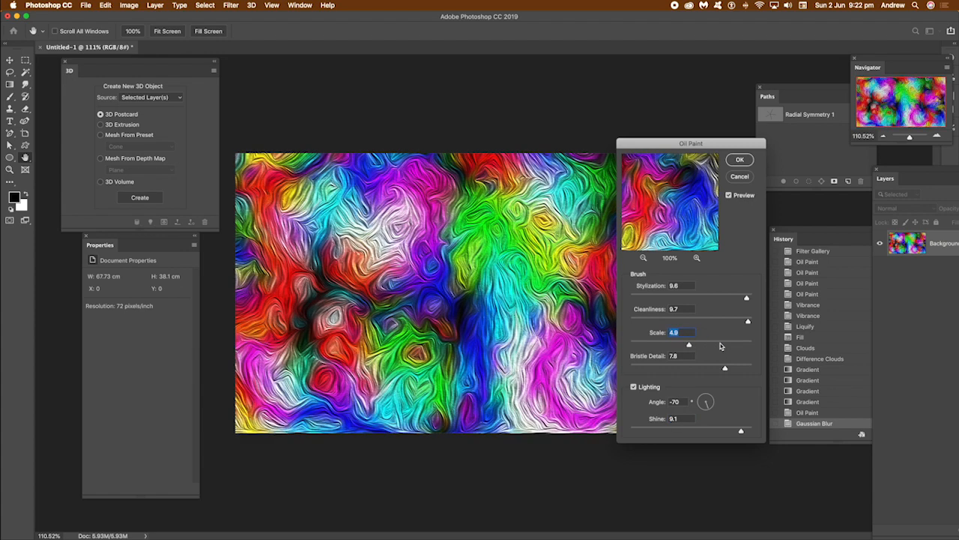
click(688, 368)
drag(688, 368, 738, 368)
click(740, 160)
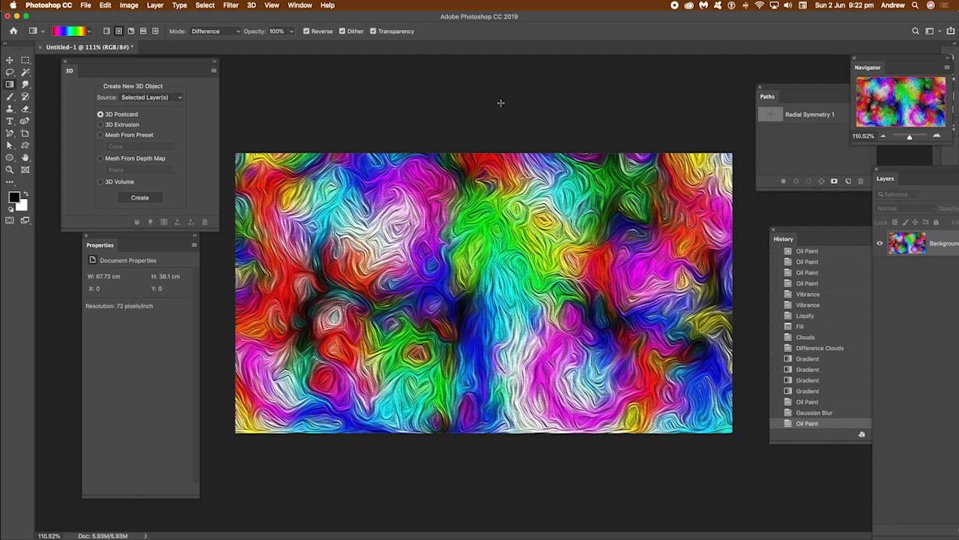
Apply the Glowing Edges filter from the Filter Gallery with Edge Width 4 and Edge Brightness 11.
click(232, 5)
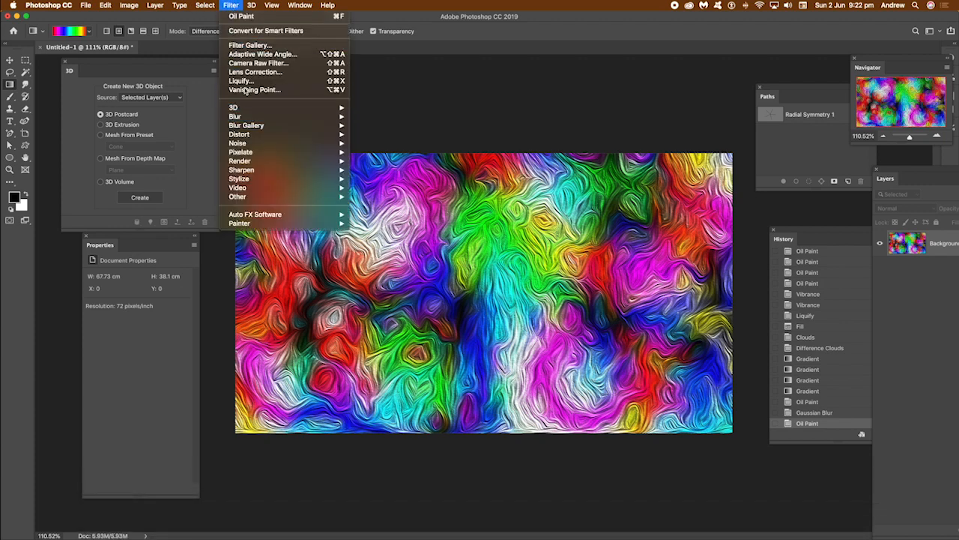
click(256, 47)
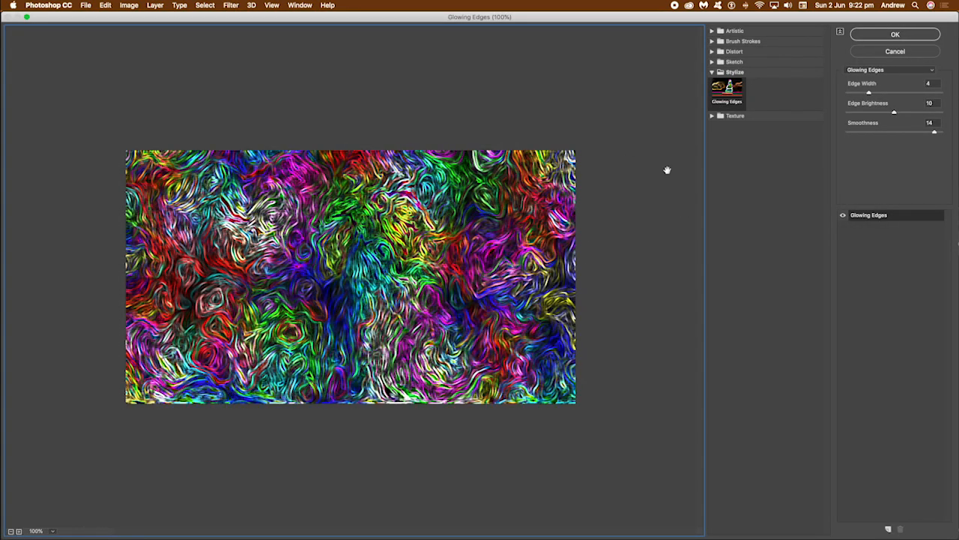
click(53, 531)
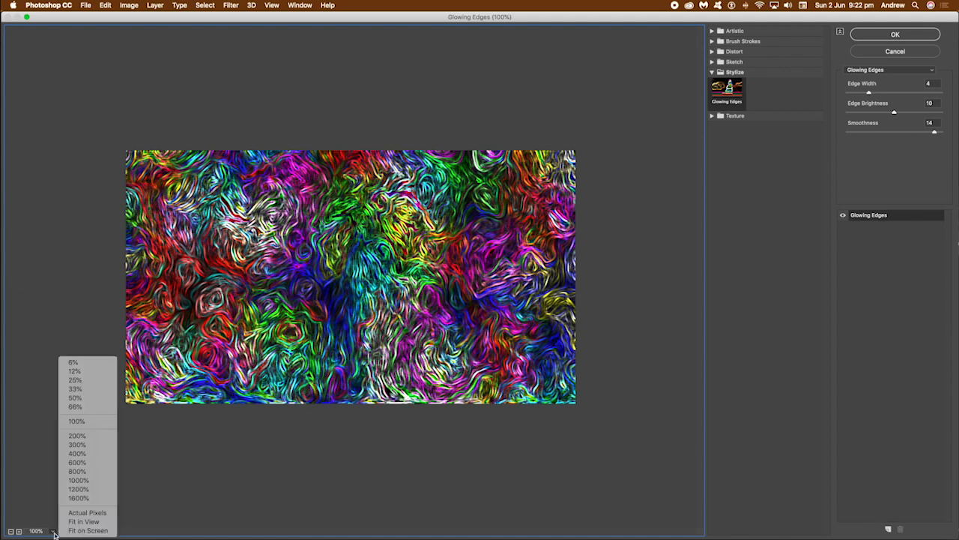
click(84, 455)
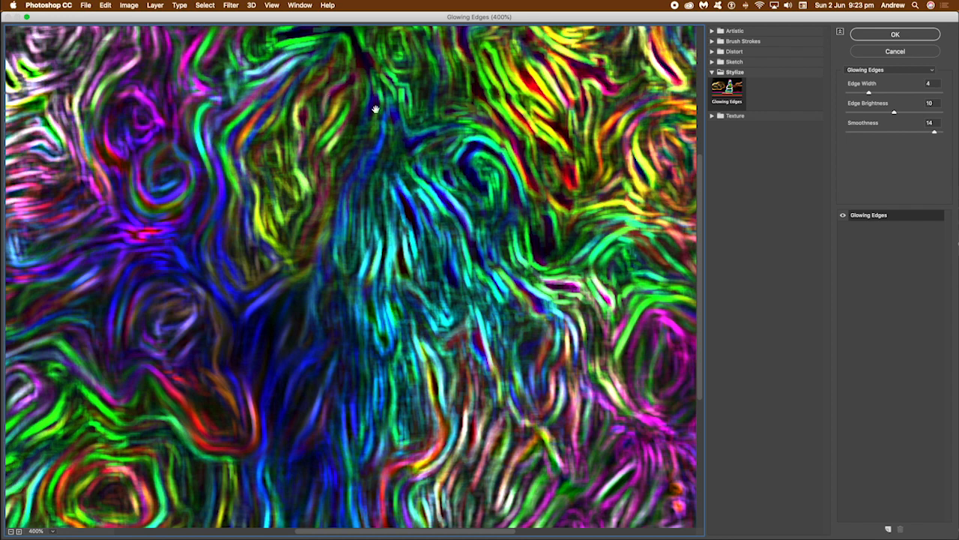
click(868, 93)
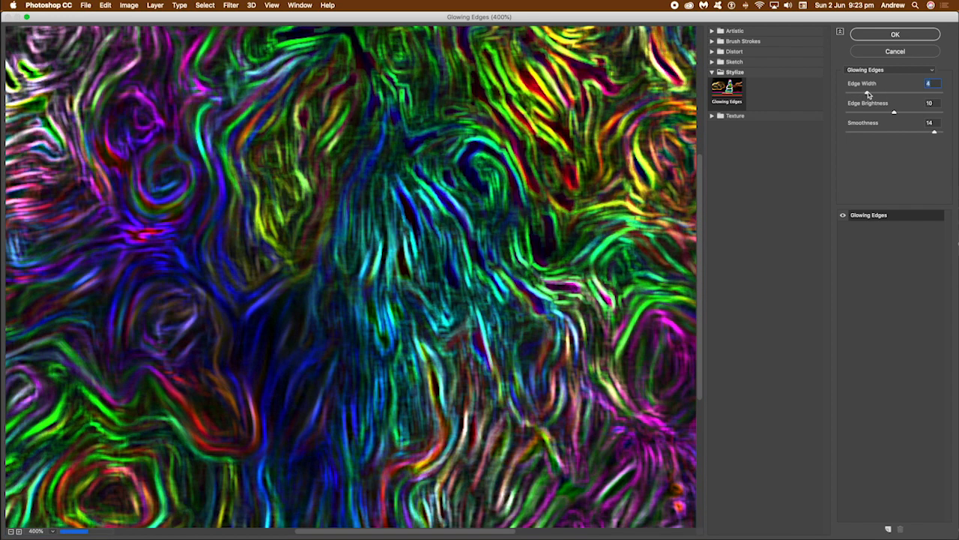
drag(886, 112, 900, 114)
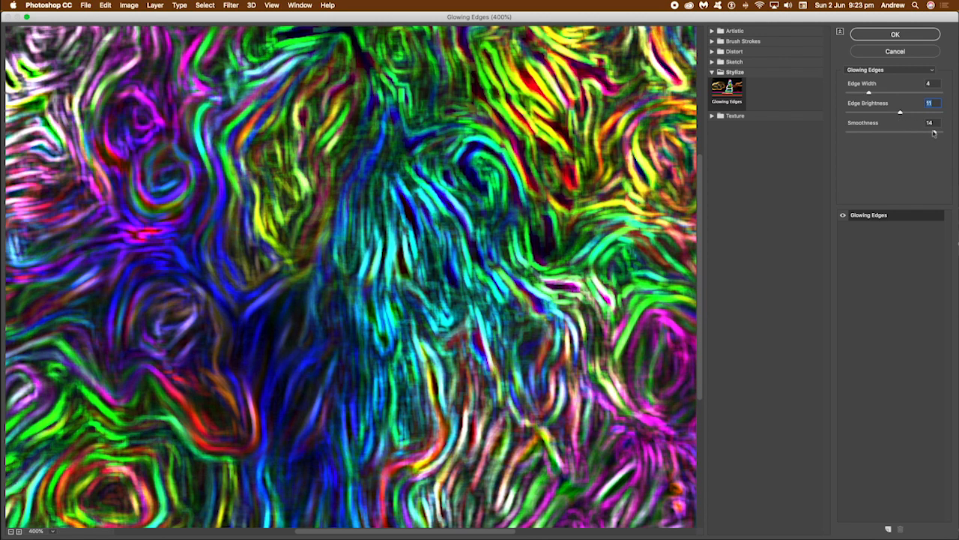
click(889, 36)
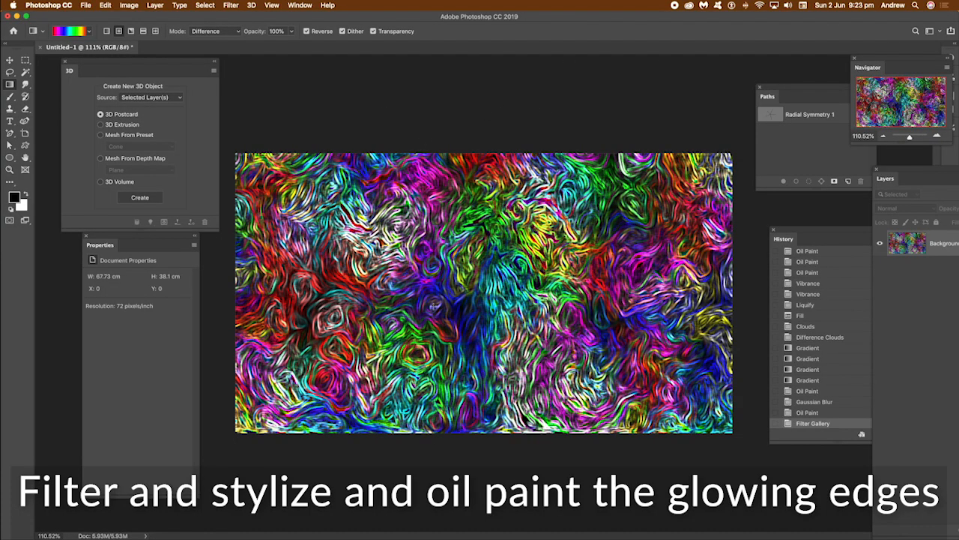
Apply Oil Paint to the glowing edges with Stylization 7.7, Scale 7.0, Bristle Detail 7.2 and a lighting angle of -7°.
click(231, 6)
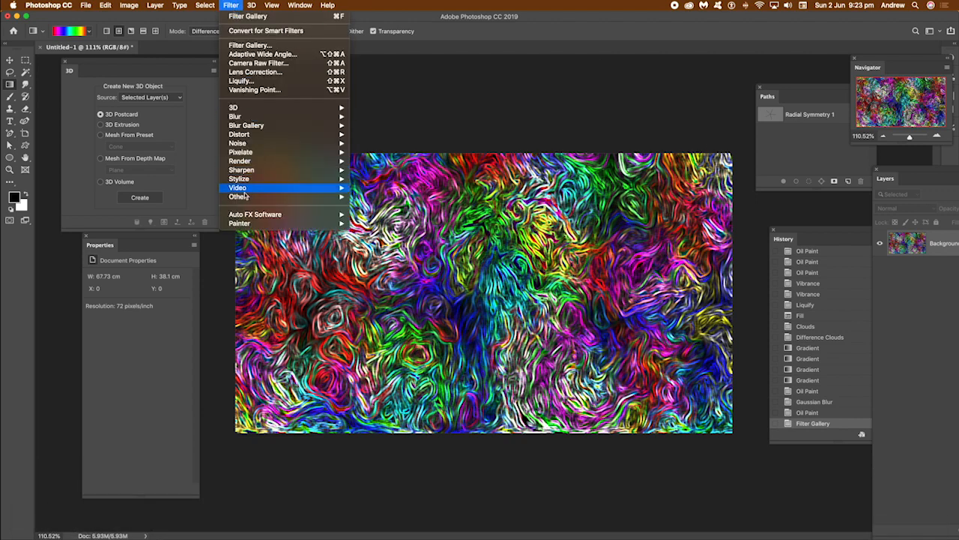
mouse_move(248, 183)
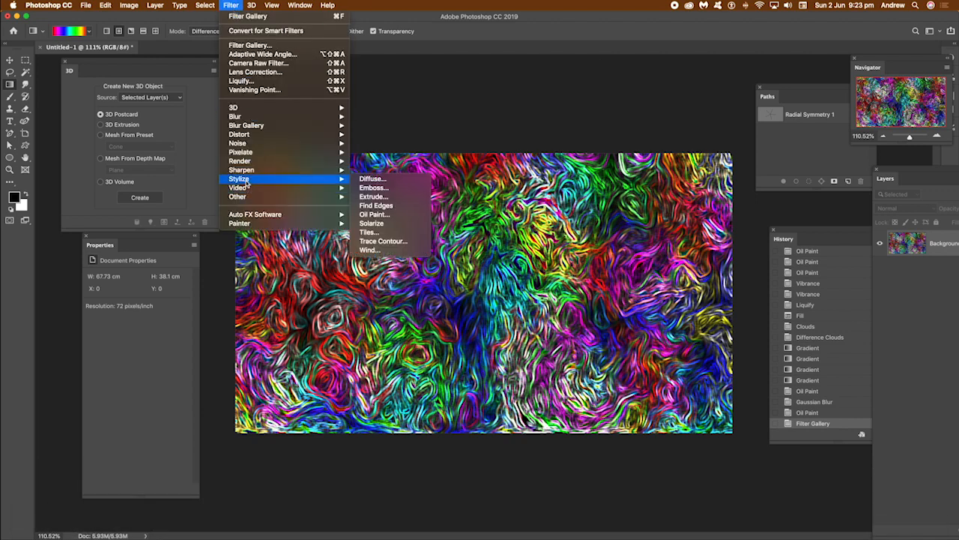
click(388, 215)
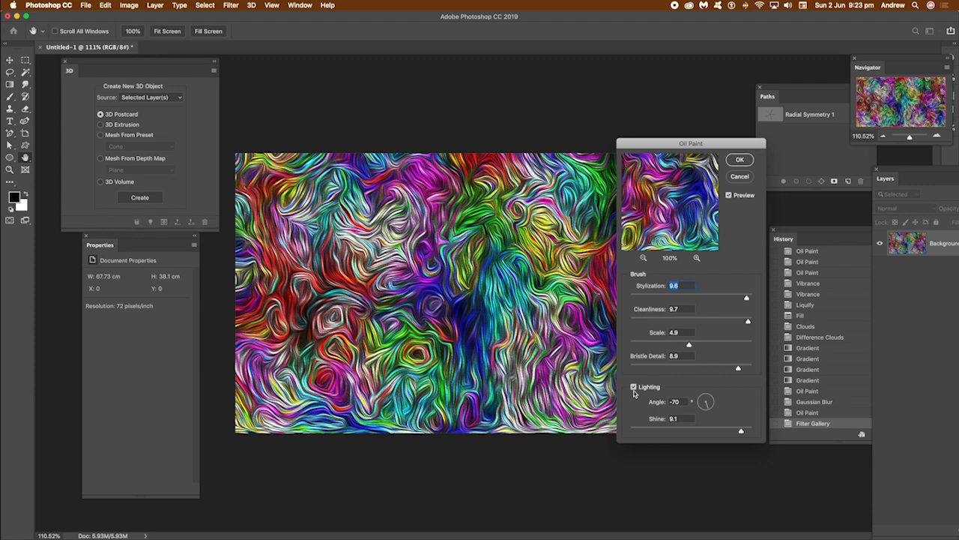
drag(708, 410, 713, 405)
click(713, 368)
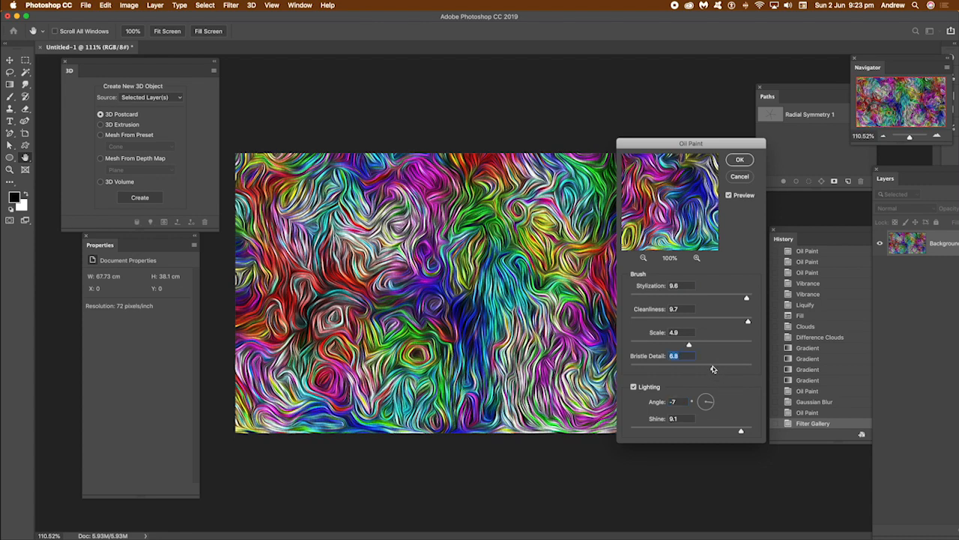
click(717, 368)
click(714, 345)
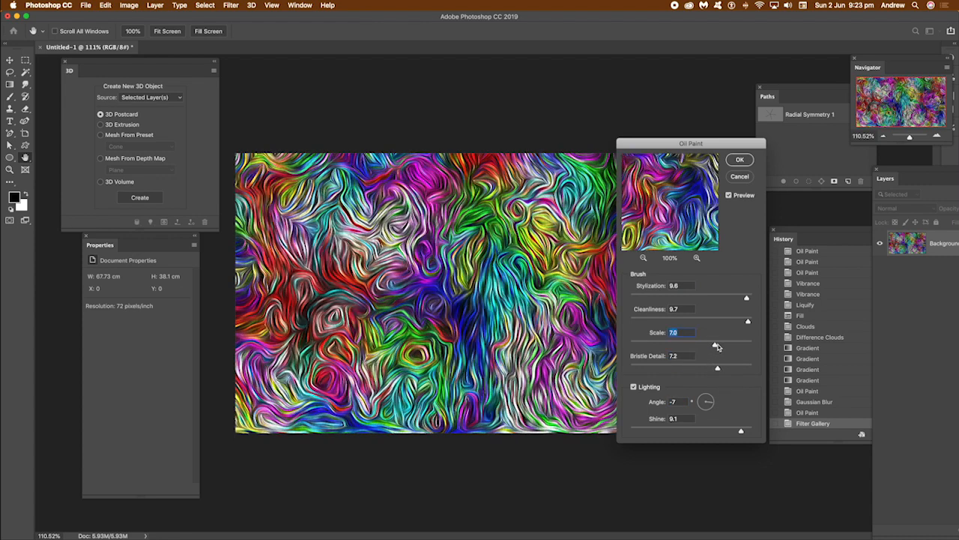
click(721, 298)
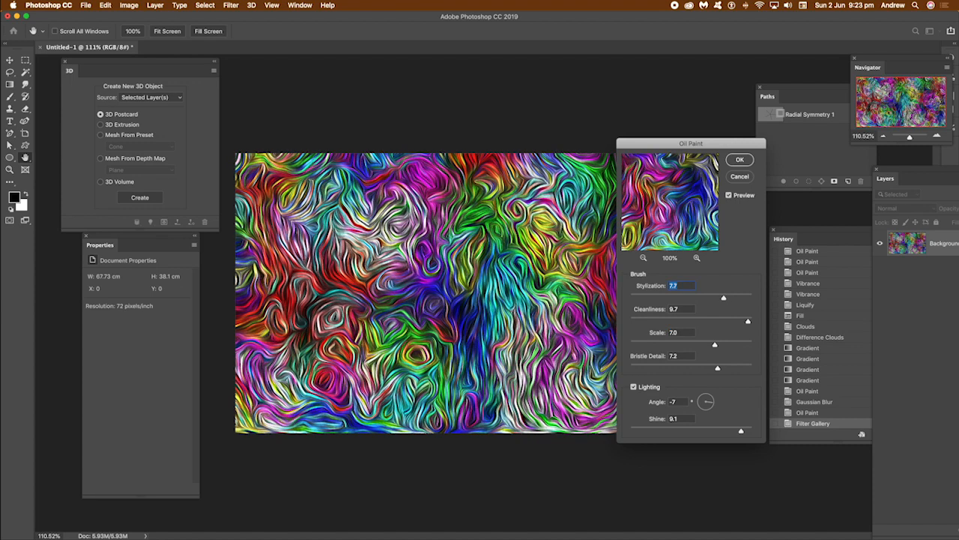
click(740, 161)
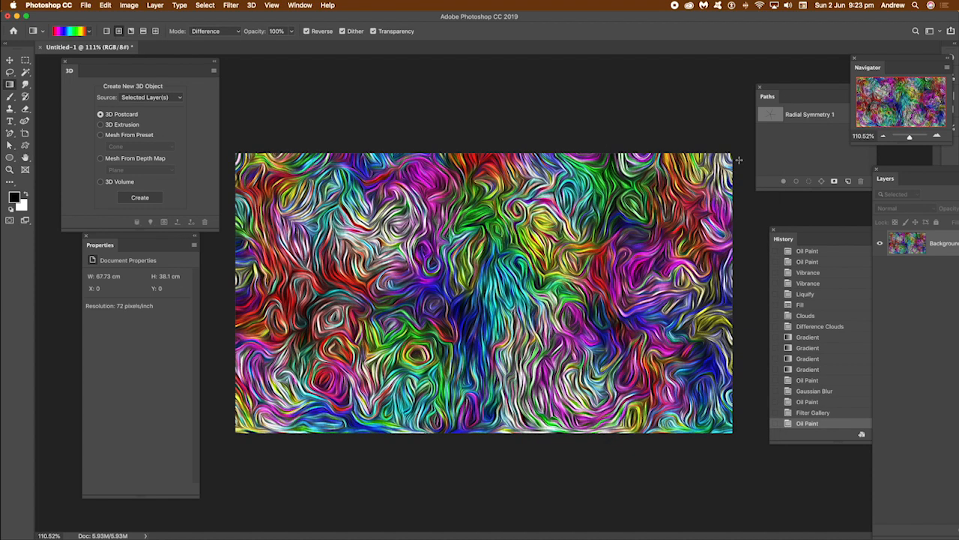
Apply another Oil Paint pass with Stylization 5.8, Scale 8.4, Bristle Detail 8.1 and a lighting angle of -138°.
click(228, 6)
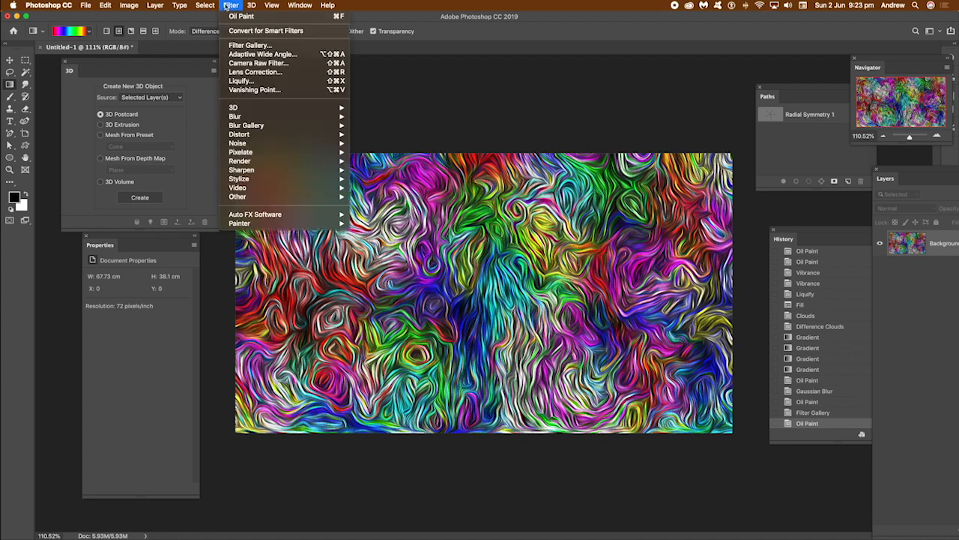
mouse_move(240, 185)
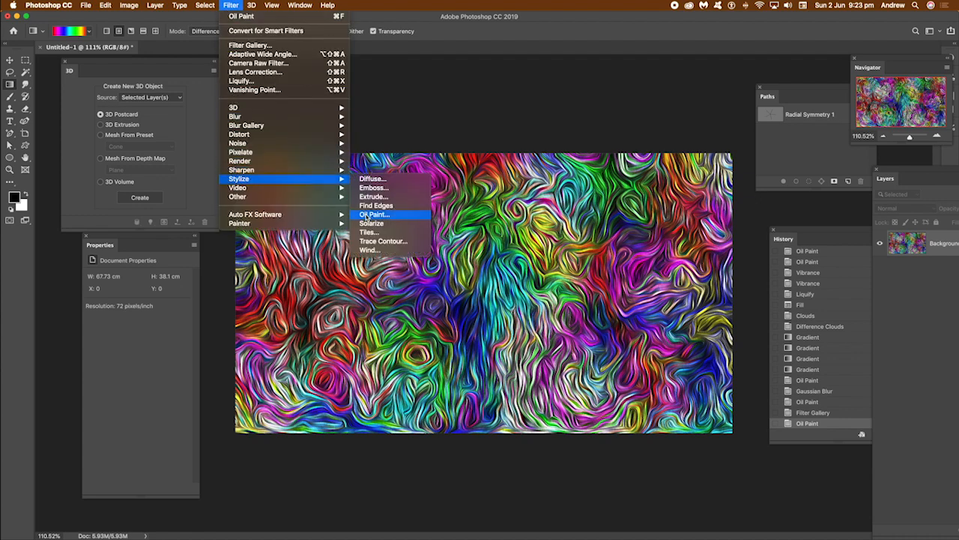
click(367, 215)
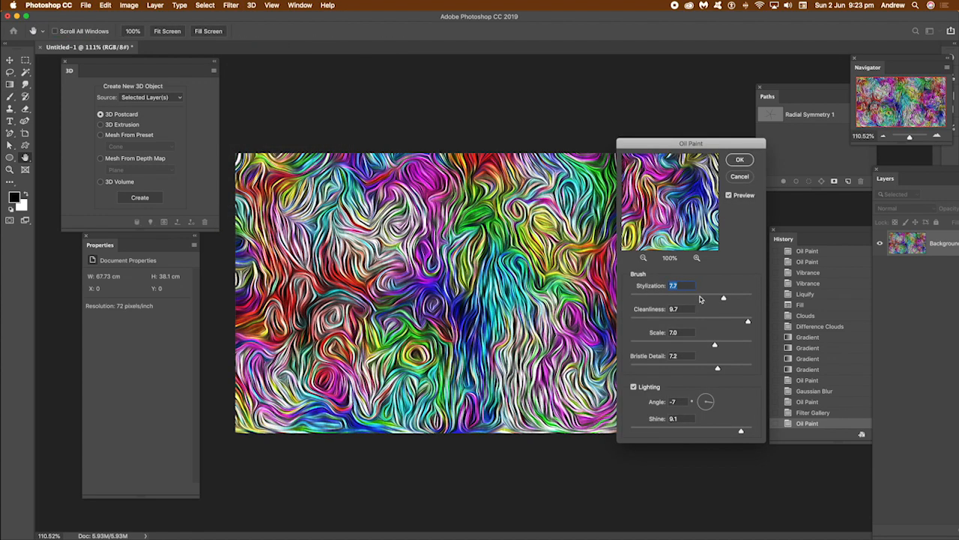
click(700, 299)
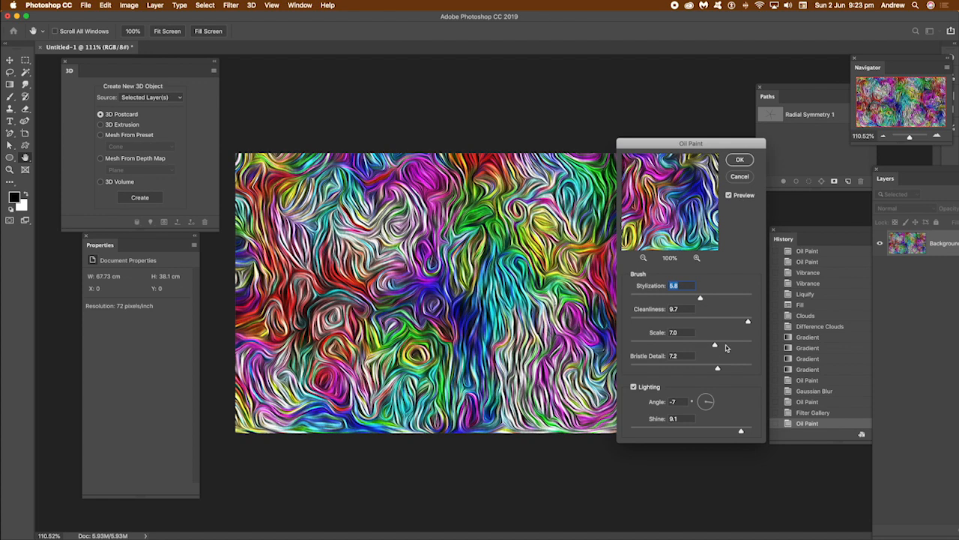
click(732, 345)
click(738, 369)
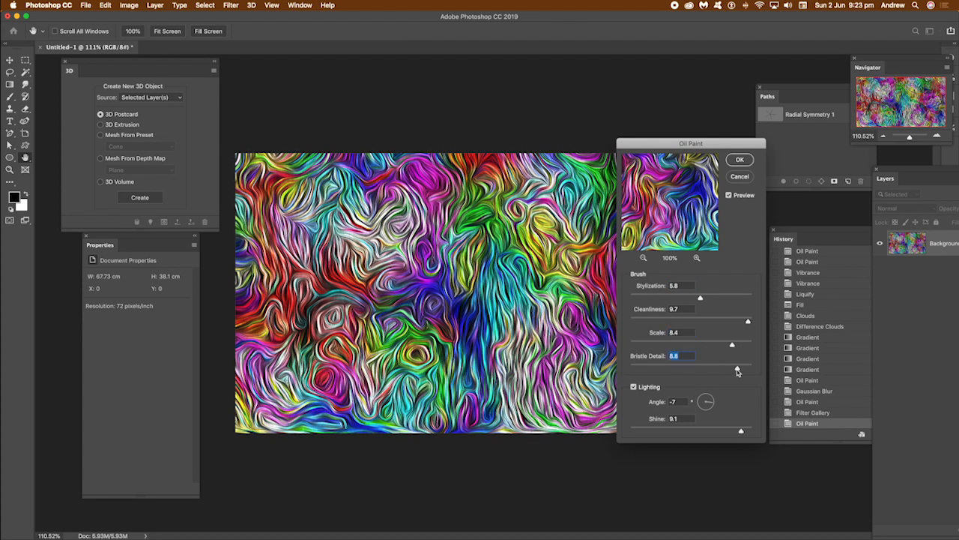
drag(736, 369, 732, 370)
drag(712, 407, 709, 398)
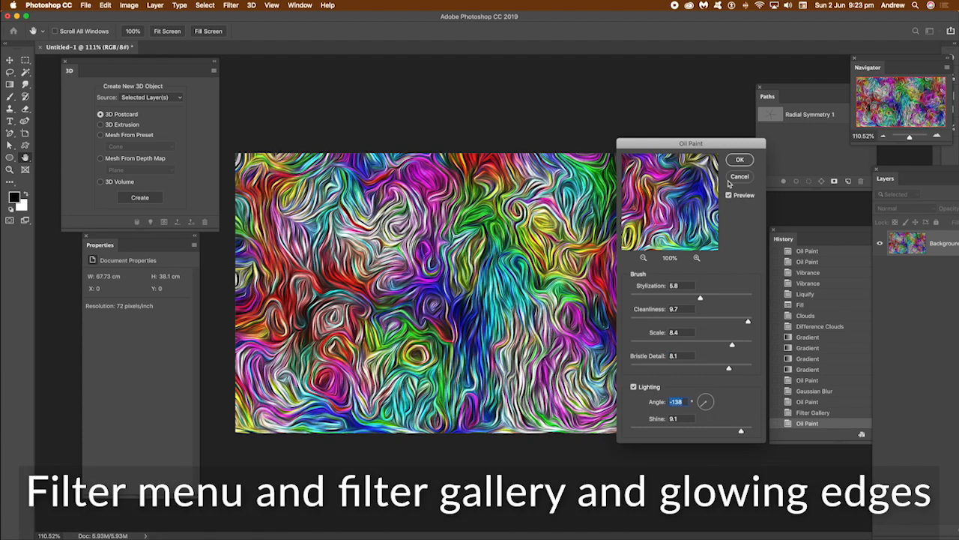
click(739, 161)
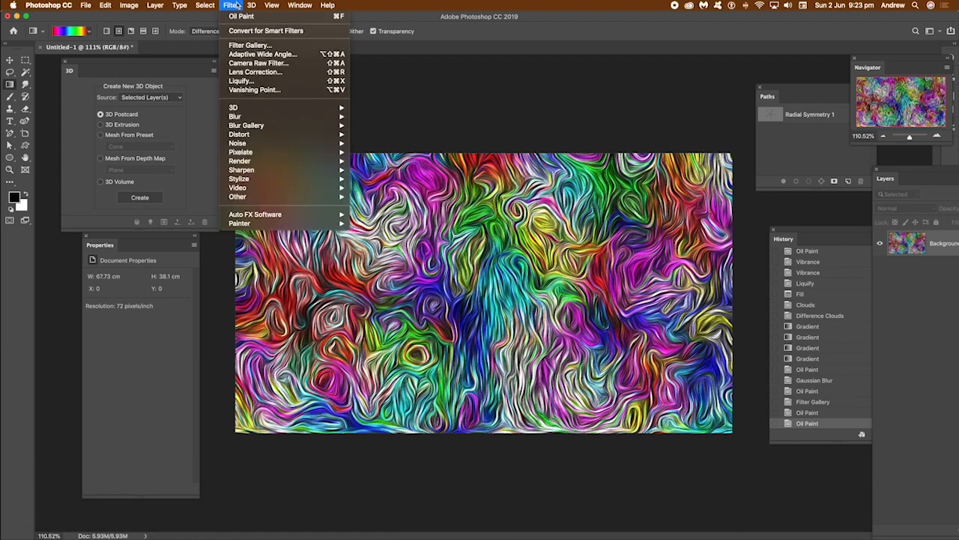
Apply the Glowing Edges filter from the Filter Gallery with Edge Width 3 and Edge Brightness 8.
click(251, 45)
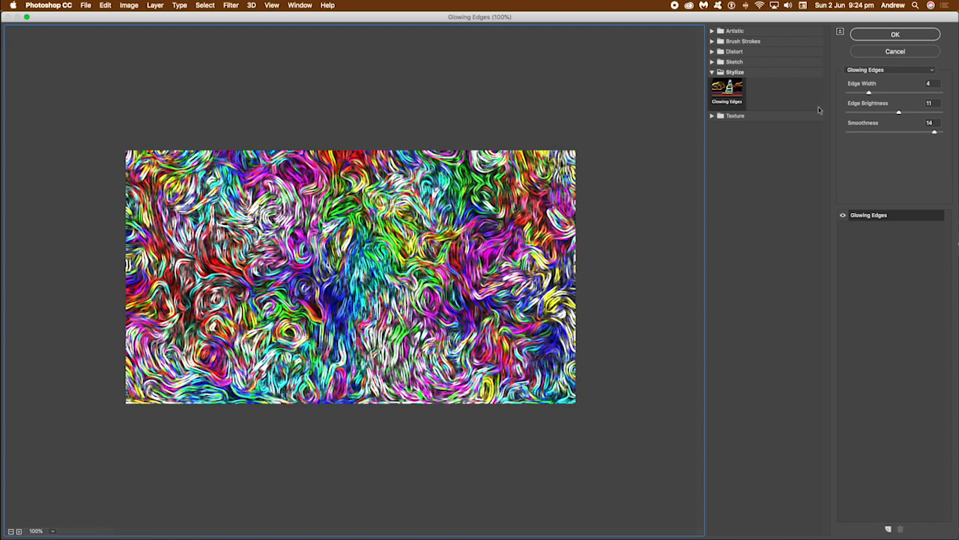
click(884, 114)
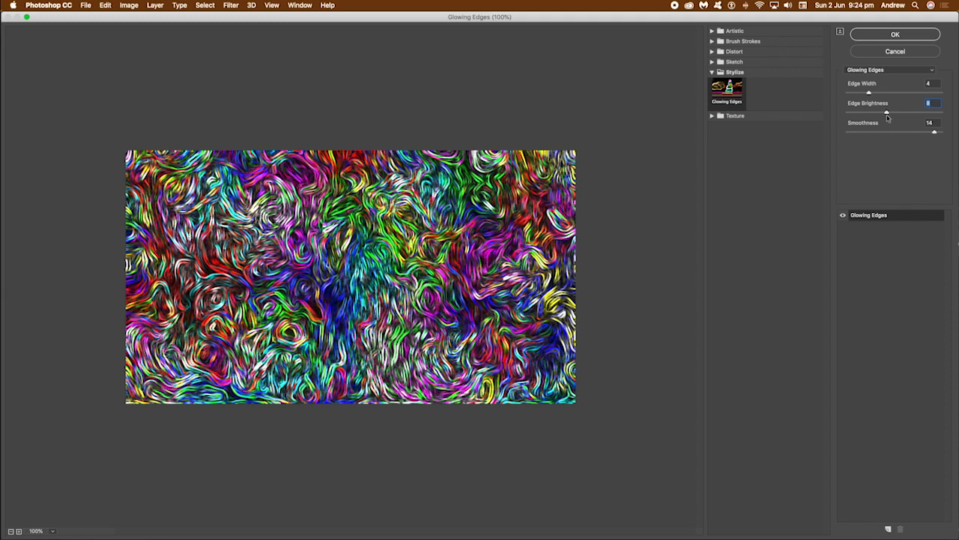
click(863, 94)
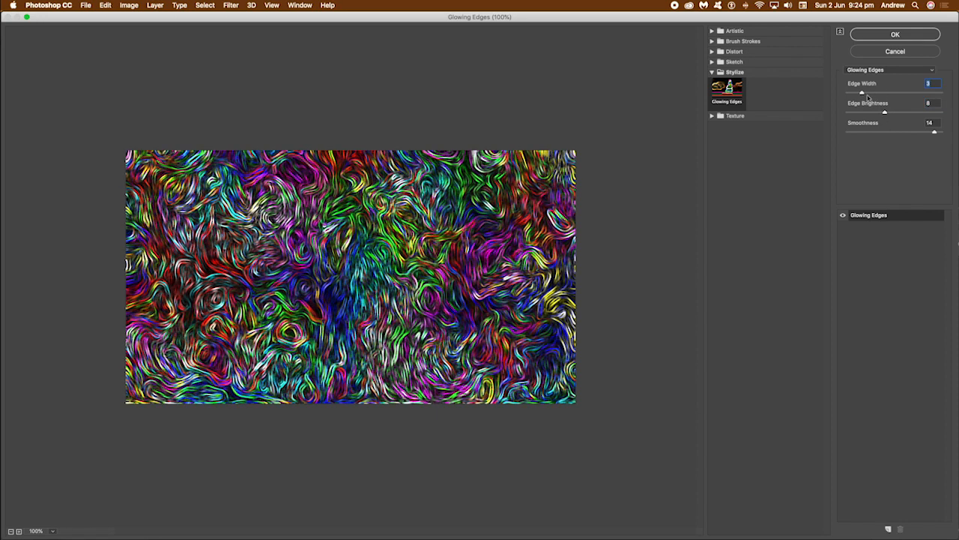
click(895, 35)
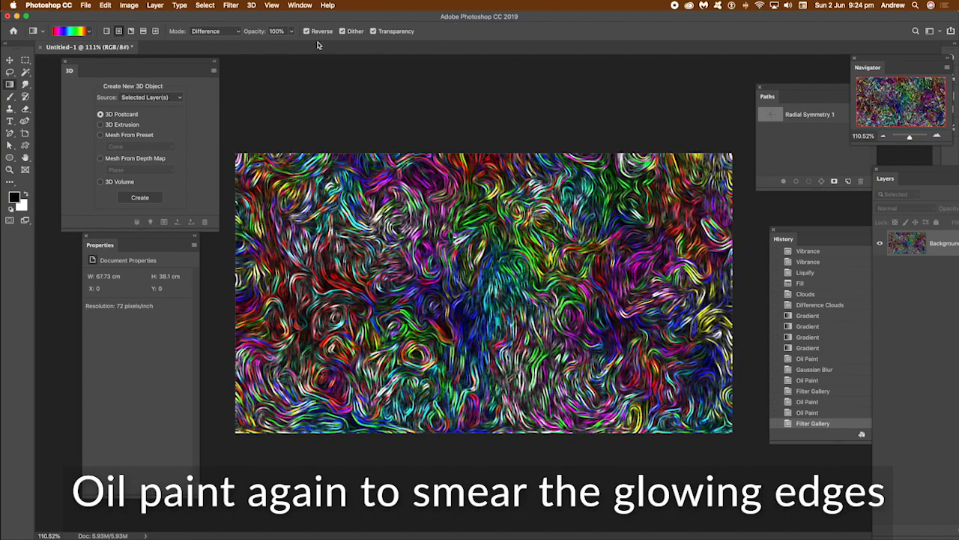
Apply Oil Paint to smear the glowing edges, with Lighting turned off and the other settings kept.
click(231, 6)
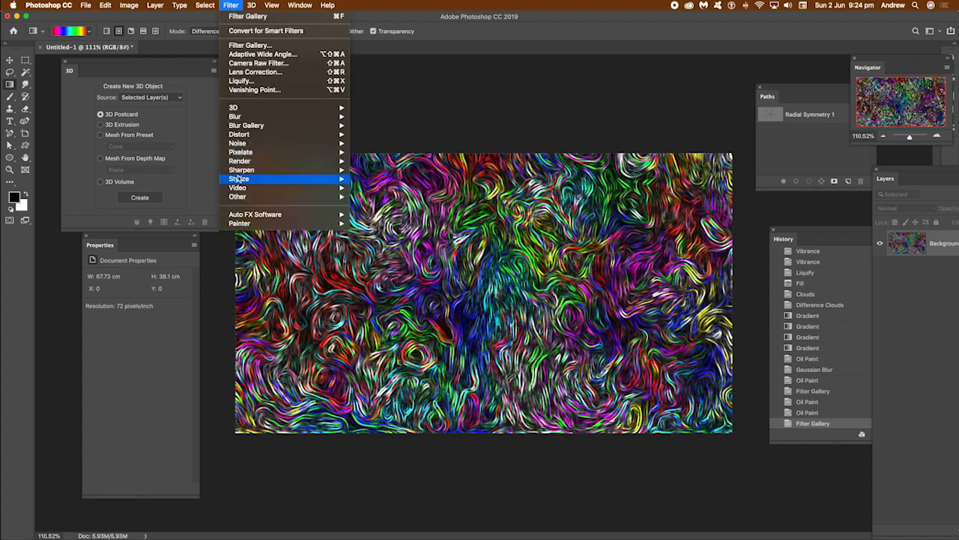
mouse_move(240, 180)
click(398, 217)
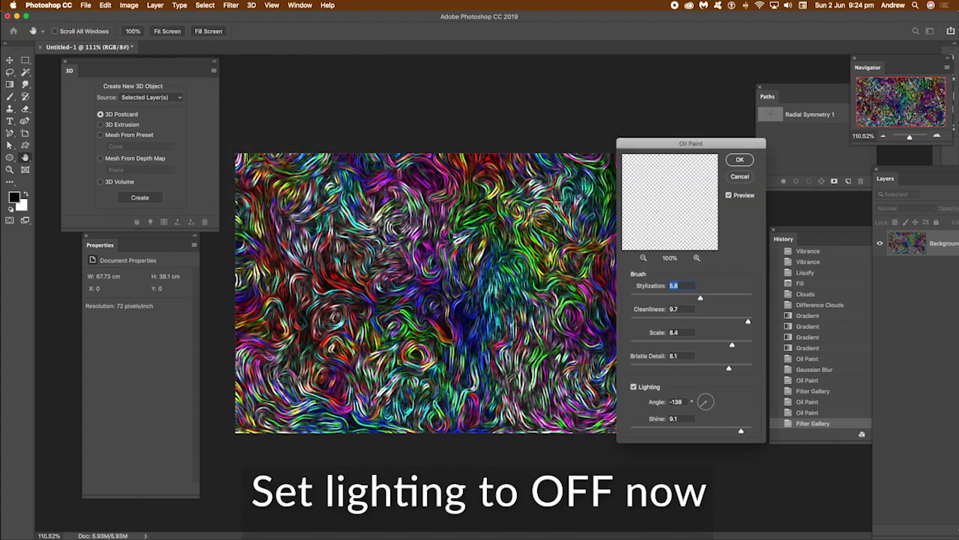
click(633, 387)
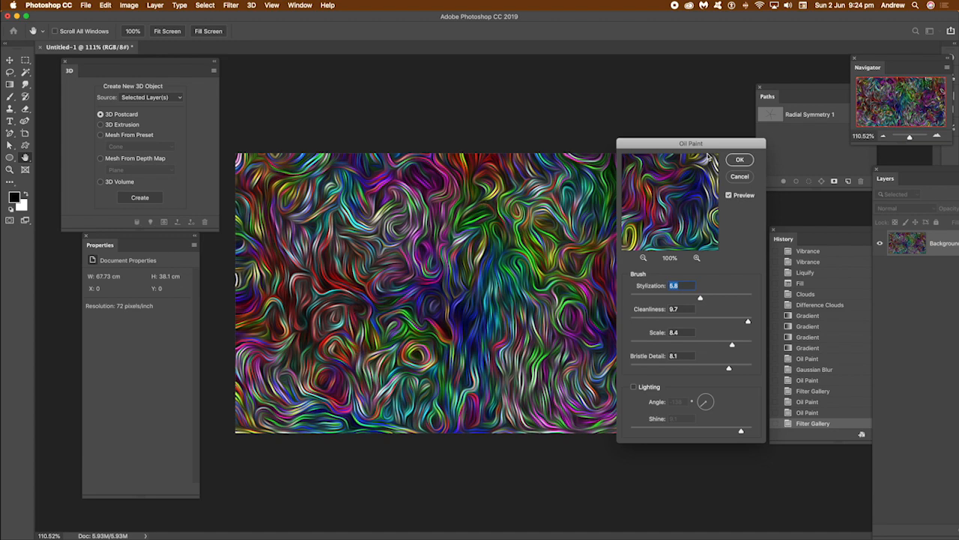
click(740, 161)
Repeat the last Oil Paint filter three more times on the image.
click(231, 5)
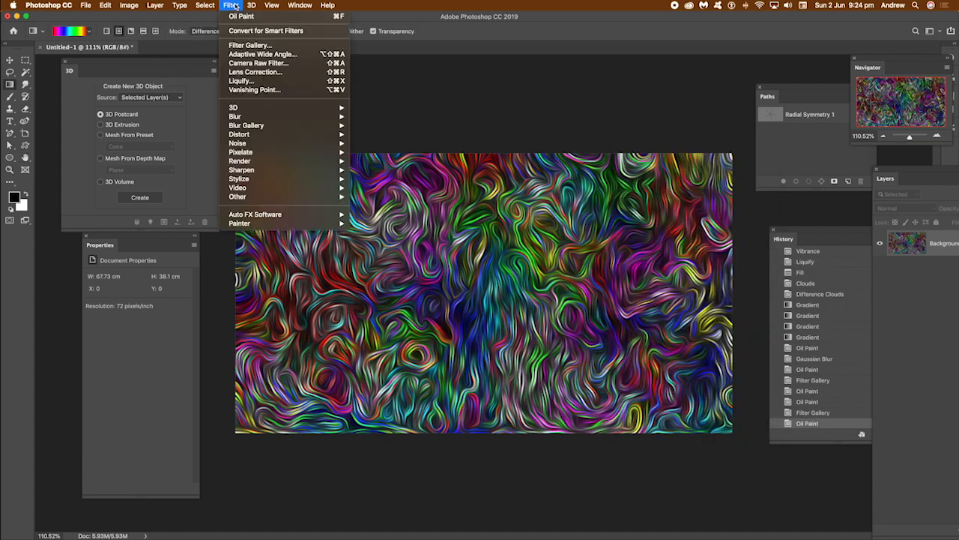
click(239, 13)
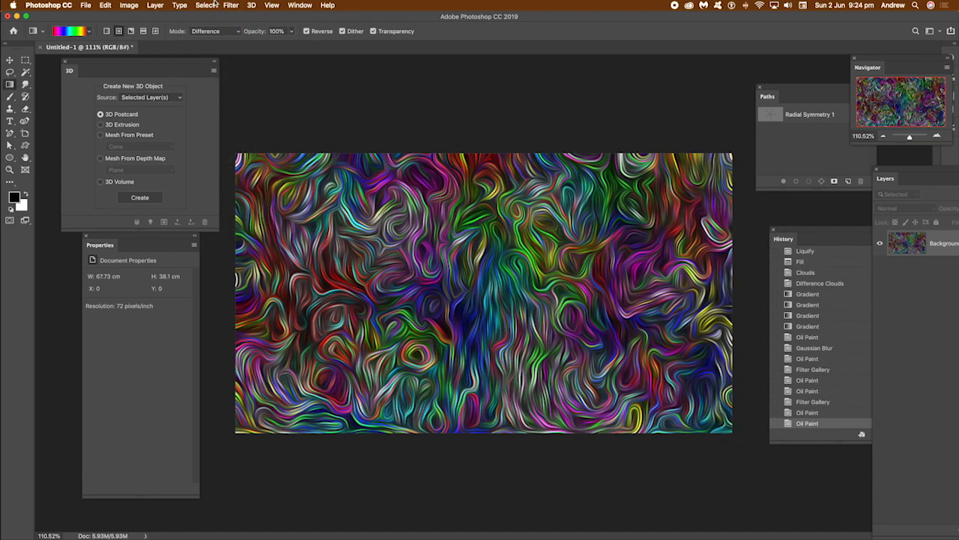
click(228, 6)
click(236, 18)
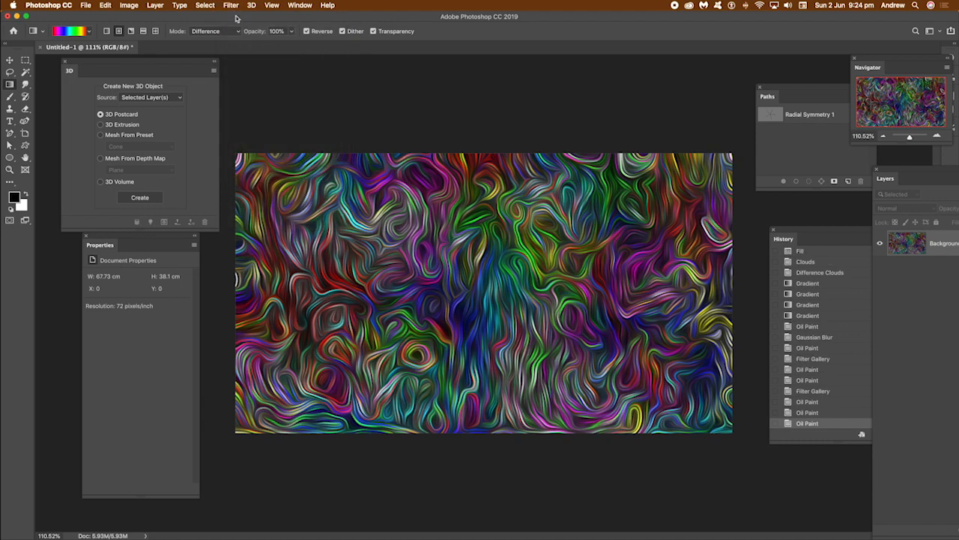
click(231, 5)
click(238, 16)
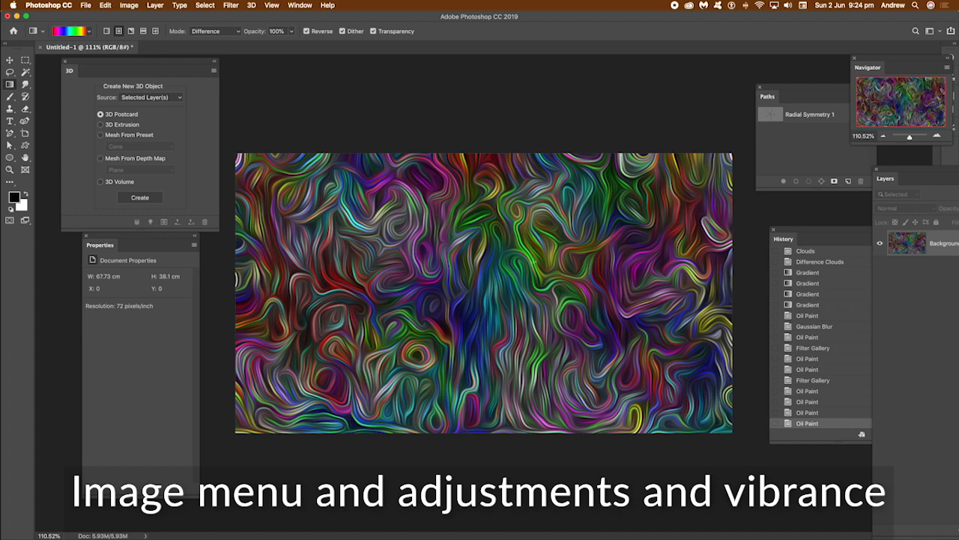
Boost the image colours with a Vibrance adjustment of +52 Vibrance and +81 Saturation.
click(129, 5)
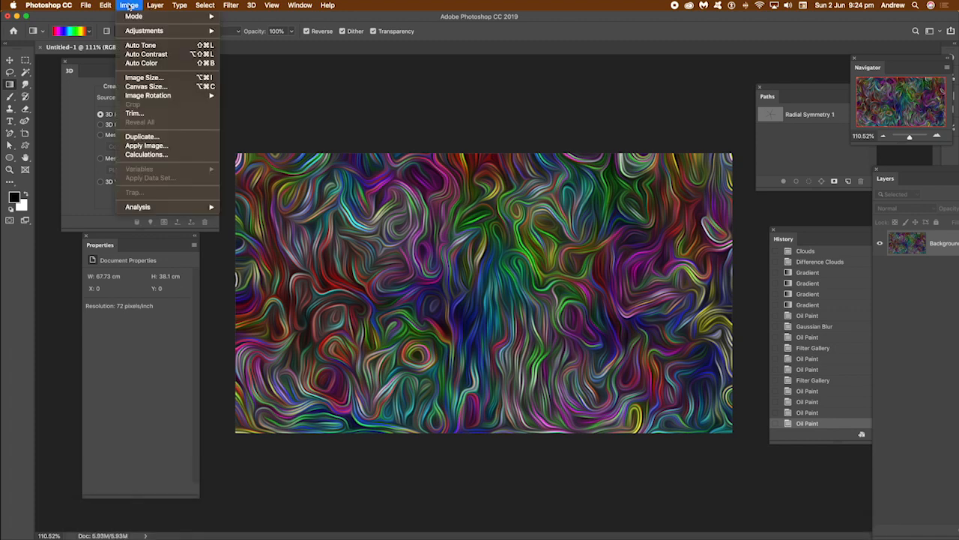
mouse_move(129, 31)
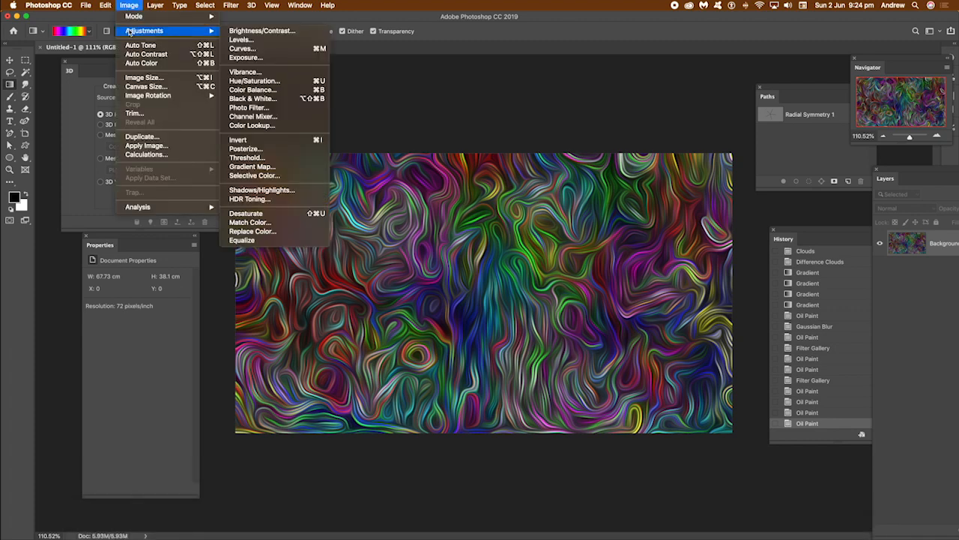
click(232, 72)
click(471, 260)
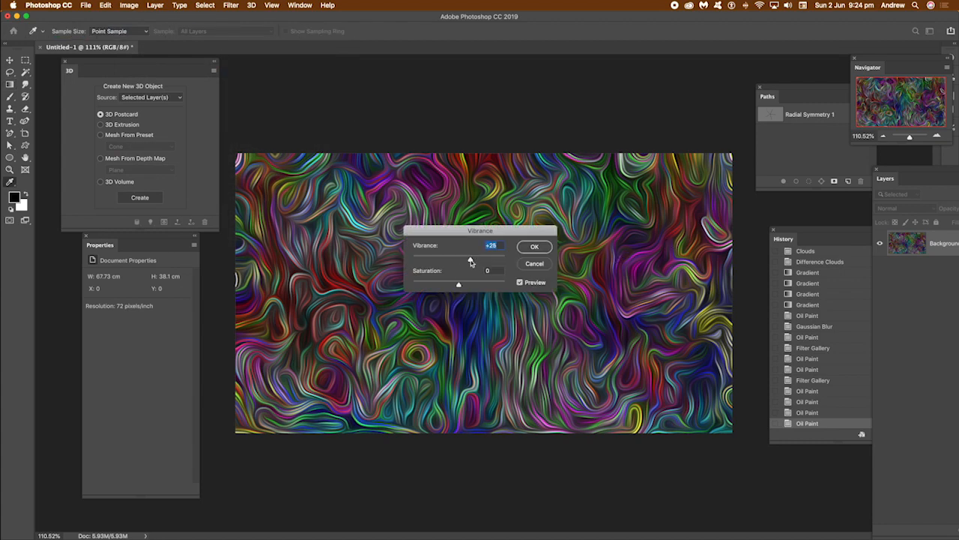
drag(476, 263, 485, 286)
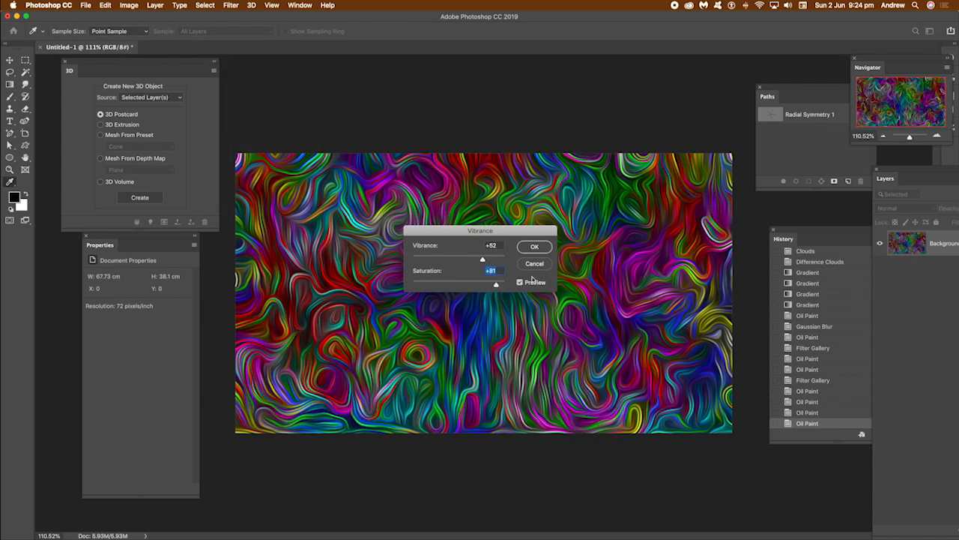
click(537, 248)
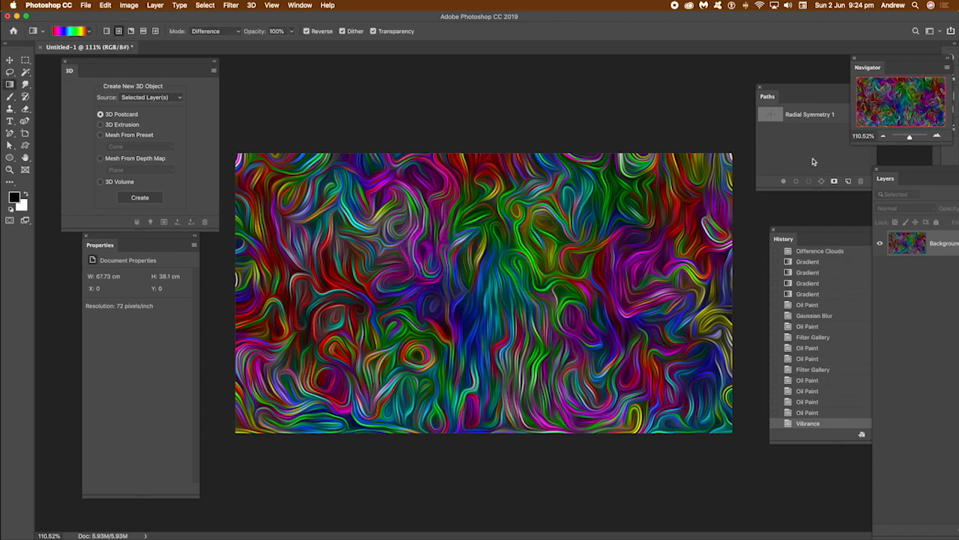
Apply a second Vibrance adjustment with Vibrance +18 and Saturation +37.
drag(911, 138, 911, 139)
click(130, 5)
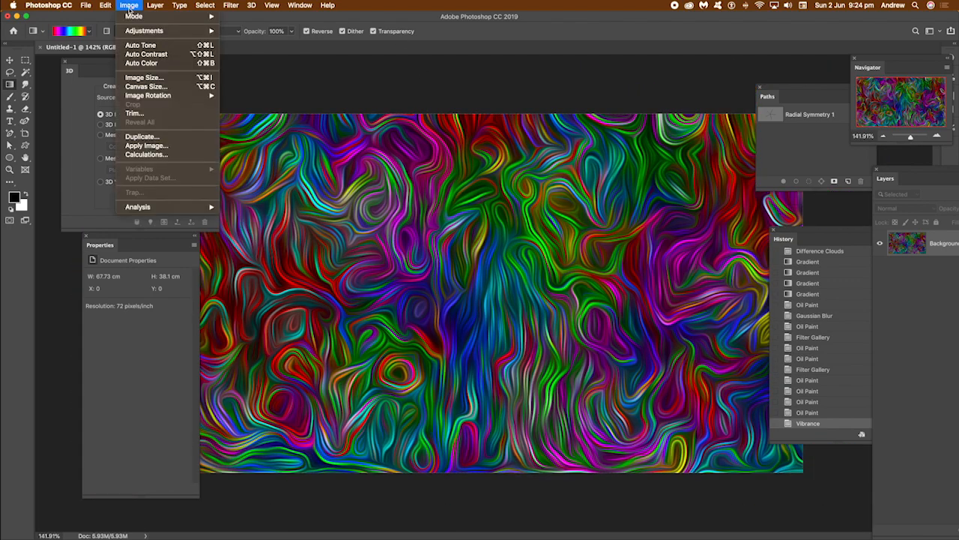
mouse_move(139, 28)
click(272, 76)
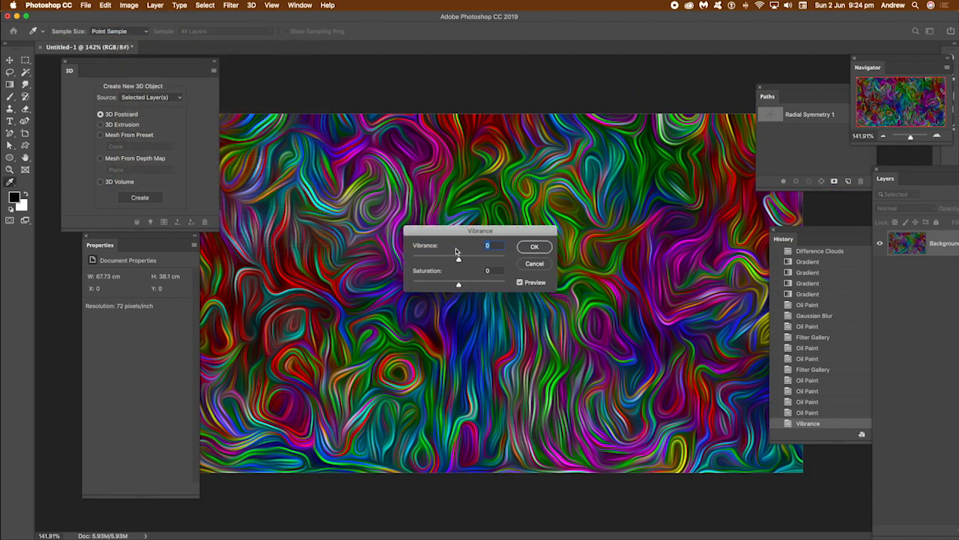
click(467, 259)
click(477, 285)
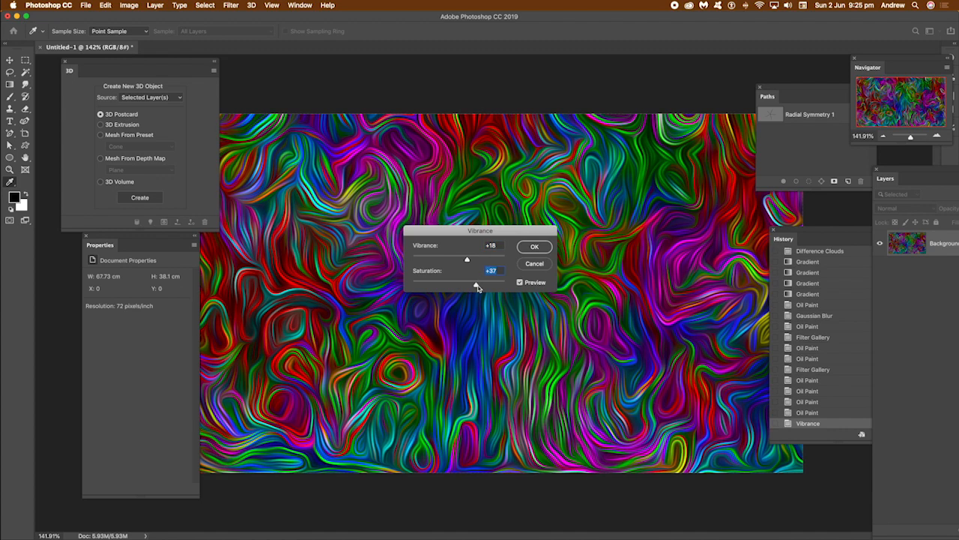
click(534, 248)
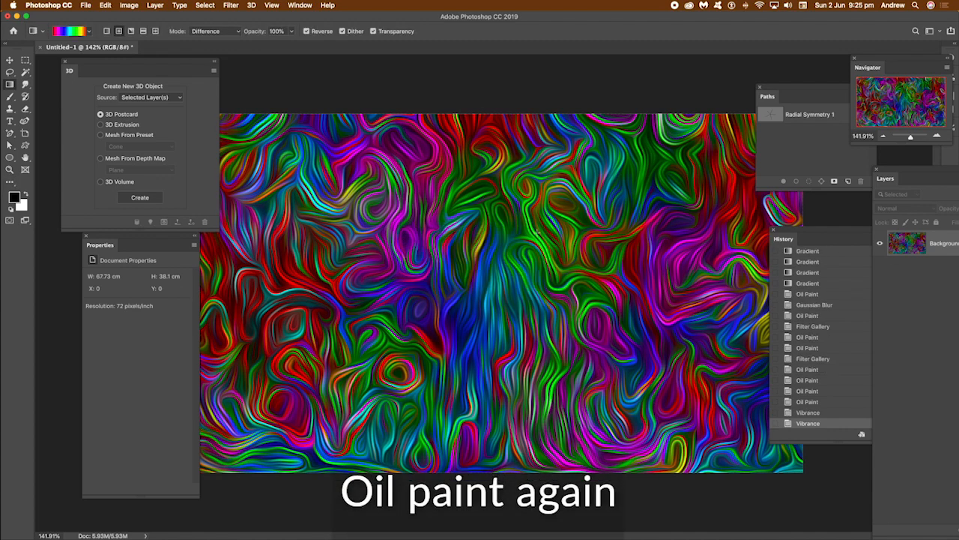
Repeat the last Oil Paint filter two more times on the image.
click(232, 6)
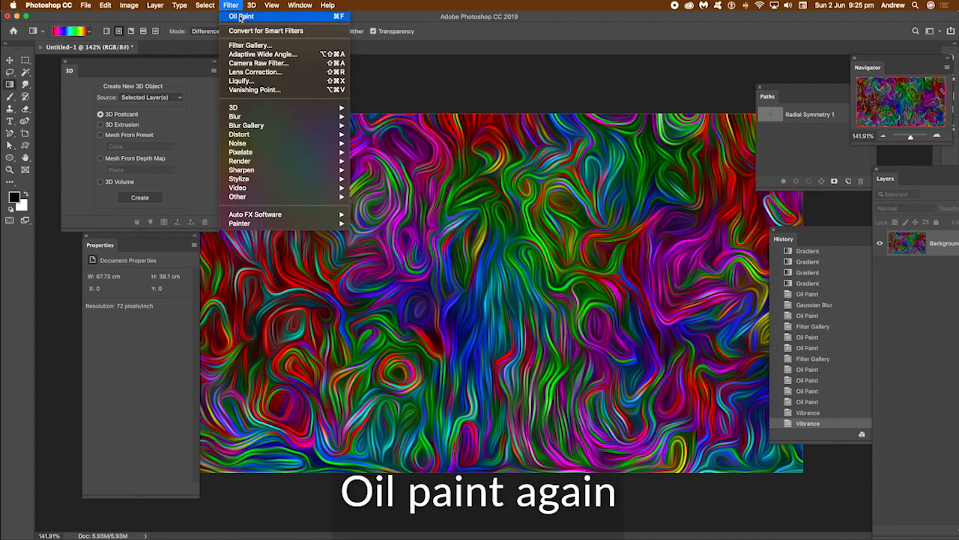
click(248, 26)
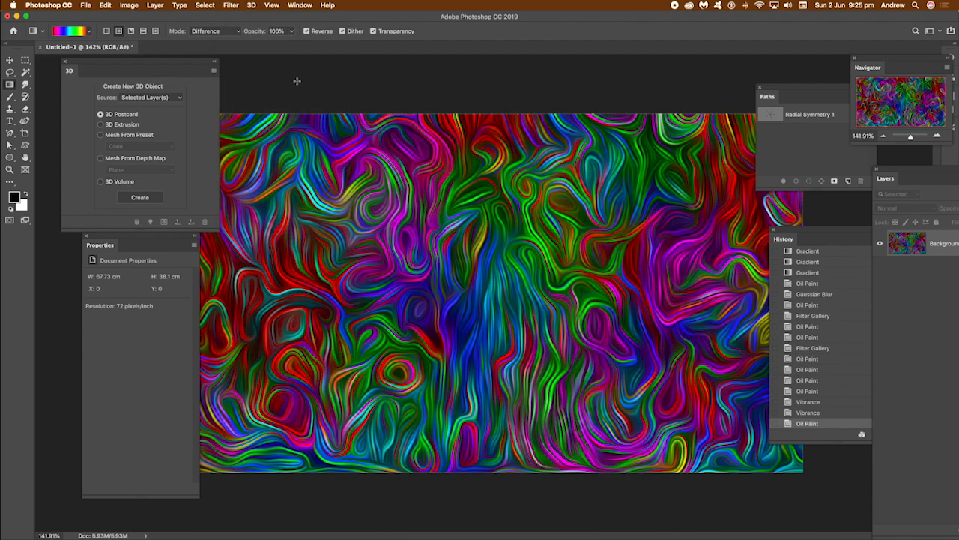
click(227, 7)
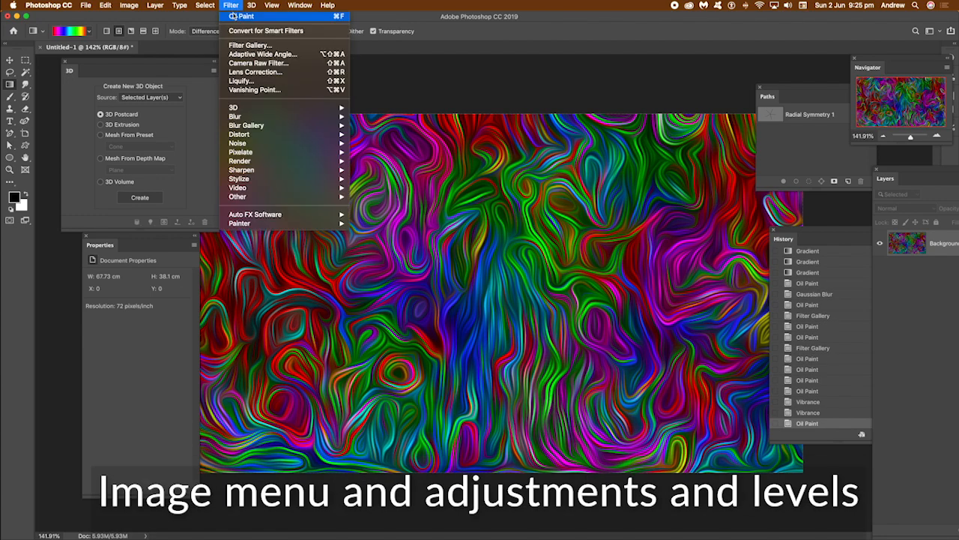
click(234, 16)
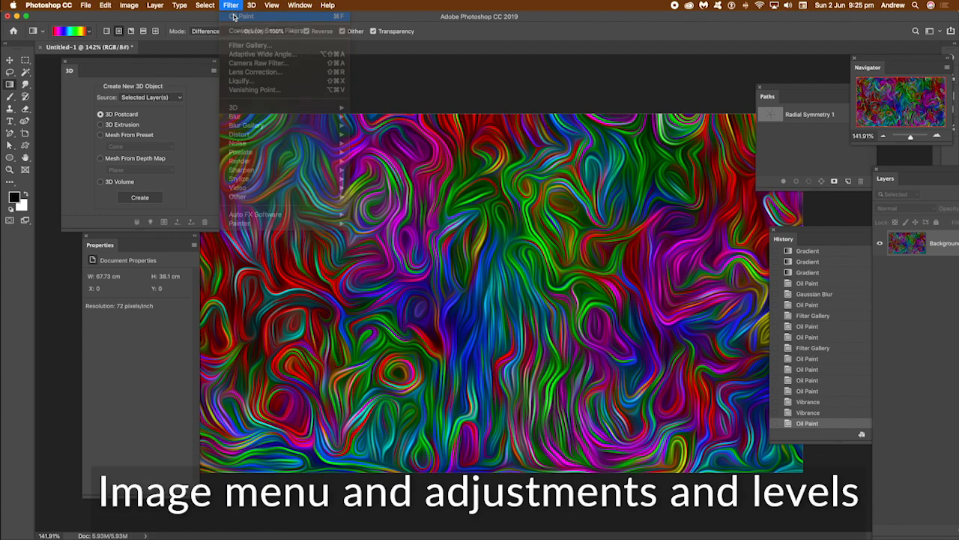
Apply a Levels adjustment with the midtone input at 0.66 and the white input at 201.
click(129, 5)
mouse_move(144, 31)
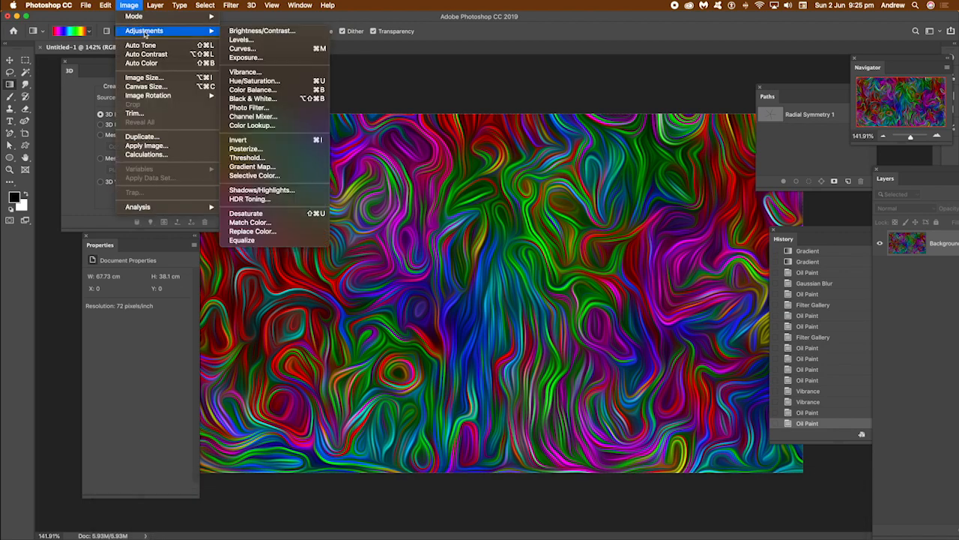
click(240, 40)
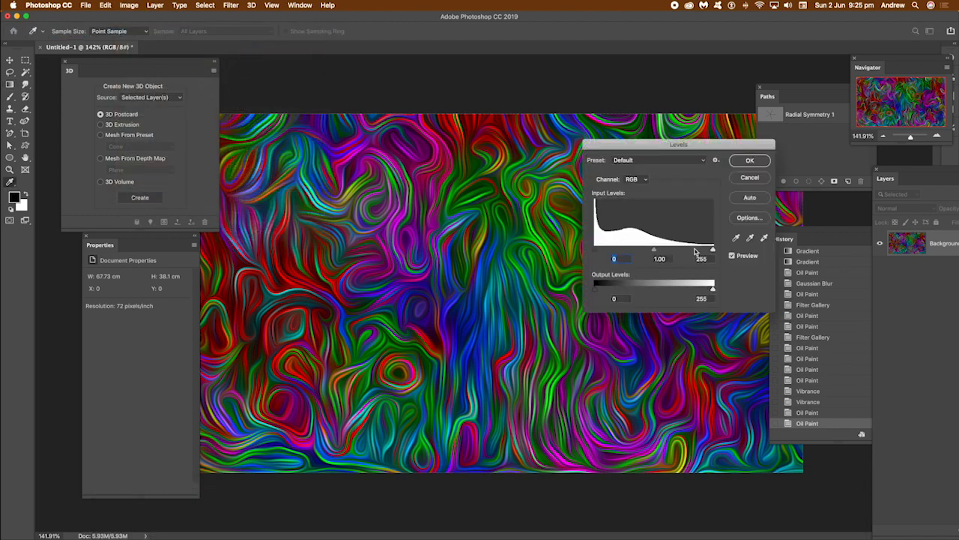
drag(712, 248, 653, 251)
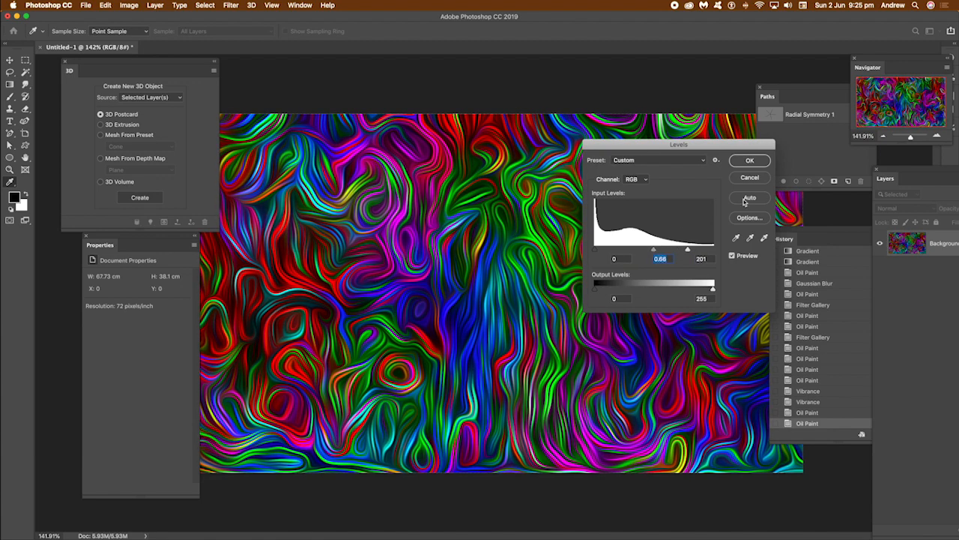
click(747, 160)
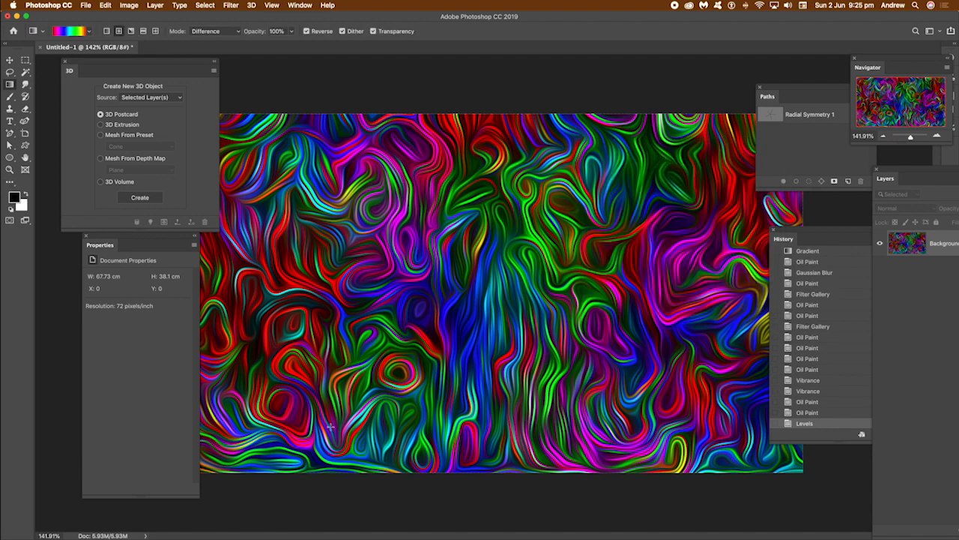
Open Liquify and twirl the central area of the image with a brush size of 849, pressure 100 and rate 60.
click(232, 6)
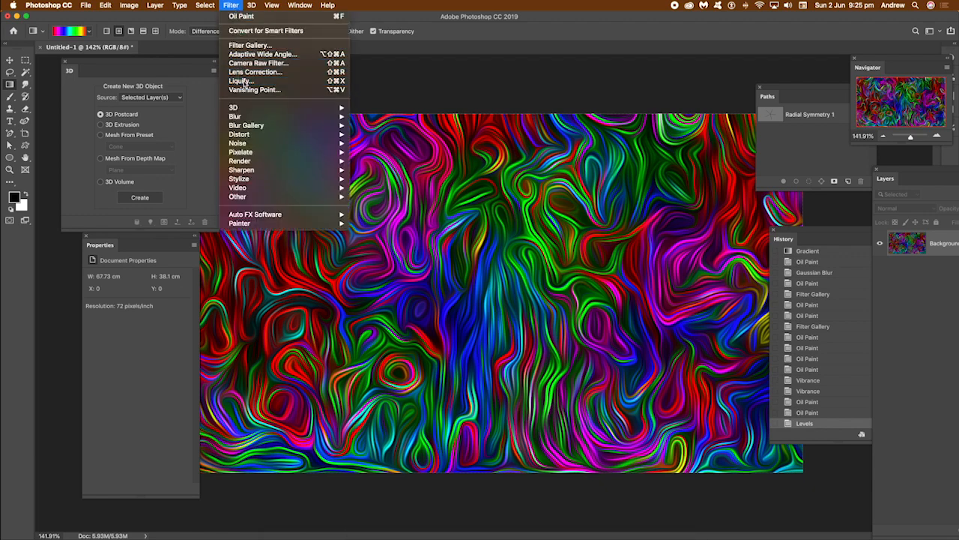
click(245, 80)
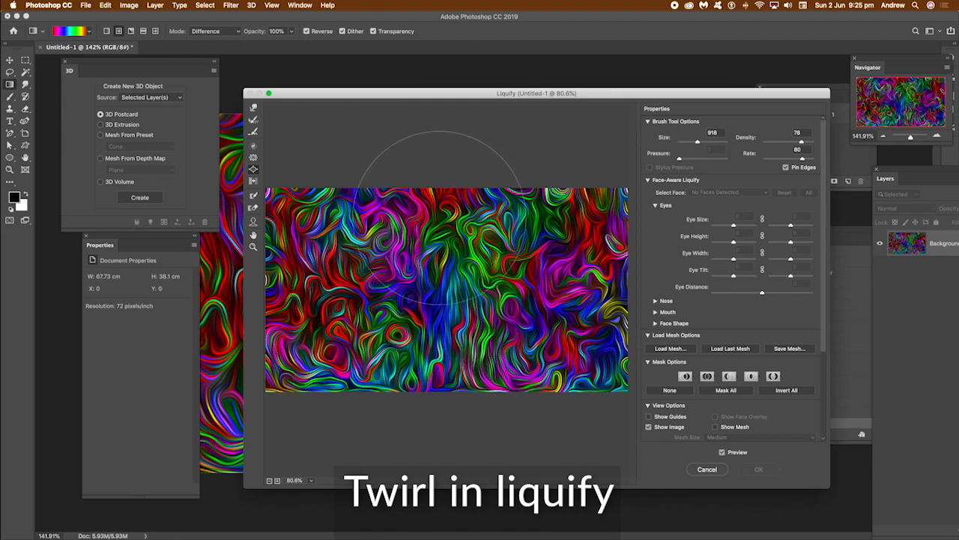
click(254, 145)
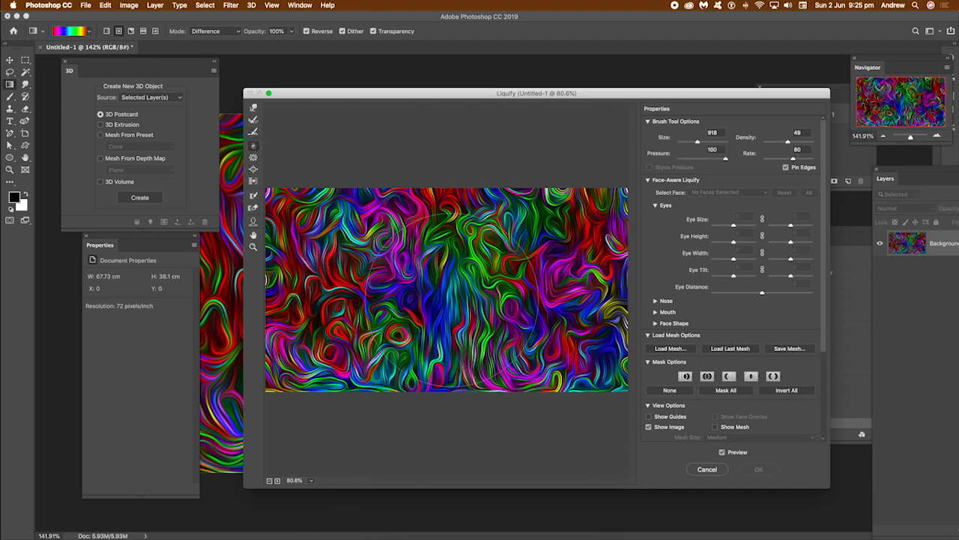
mouse_move(438, 314)
mouse_down()
mouse_move(379, 292)
mouse_move(356, 300)
mouse_move(339, 251)
mouse_move(374, 232)
mouse_move(367, 206)
mouse_move(416, 236)
mouse_move(475, 244)
mouse_move(464, 236)
mouse_up()
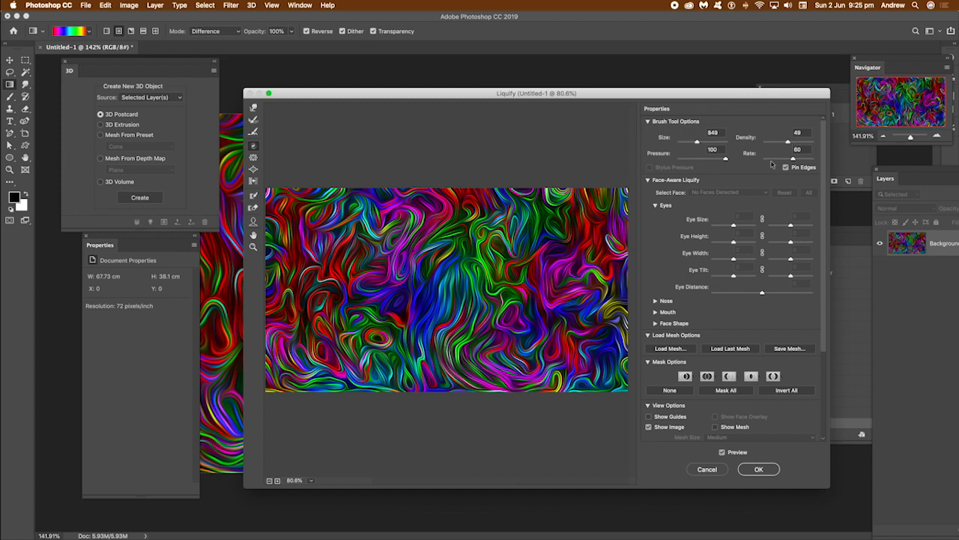
mouse_move(488, 322)
mouse_down()
mouse_move(494, 283)
mouse_move(536, 283)
mouse_move(495, 271)
mouse_move(344, 275)
mouse_move(352, 286)
mouse_move(382, 271)
mouse_move(382, 238)
mouse_move(449, 267)
mouse_move(450, 257)
mouse_move(439, 261)
mouse_move(459, 291)
mouse_move(468, 262)
mouse_up()
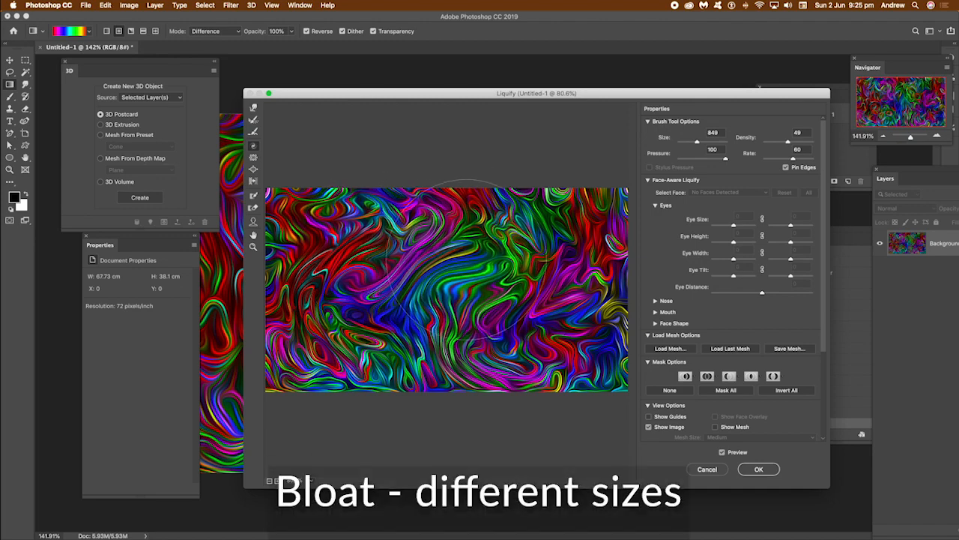
Bloat the left-hand swirls and the upper-right area in Liquify with the 849 brush, density 78 and rate 80.
click(253, 169)
mouse_move(352, 296)
mouse_down()
mouse_move(362, 286)
mouse_move(324, 290)
mouse_up()
drag(521, 294, 558, 225)
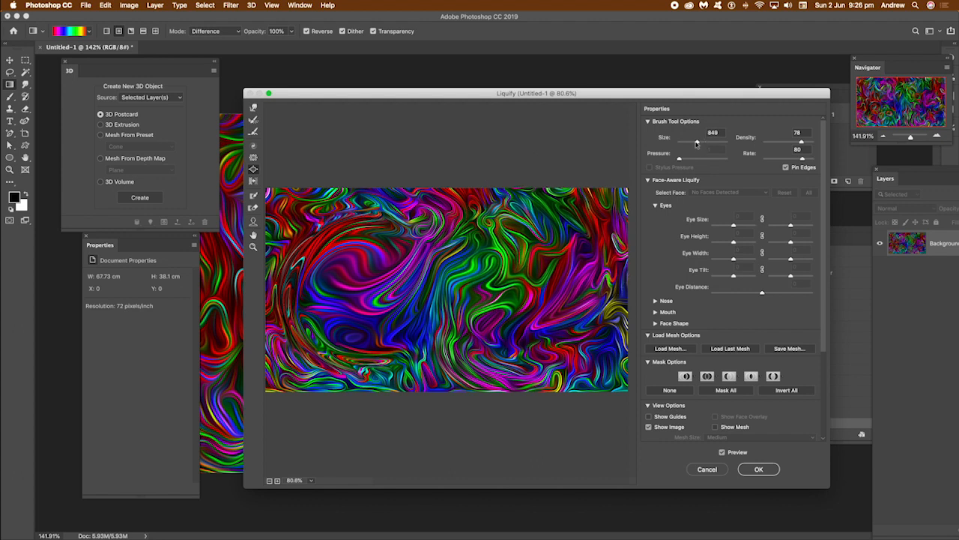
Reduce the Bloat brush size to 418, bloat smaller areas in the right half and lower centre, and apply the Liquify distortion.
drag(691, 145, 693, 143)
mouse_move(564, 275)
mouse_down()
mouse_move(525, 233)
mouse_move(556, 251)
mouse_move(540, 259)
mouse_move(503, 225)
mouse_move(451, 221)
mouse_move(465, 225)
mouse_move(420, 341)
mouse_move(425, 371)
mouse_move(503, 353)
mouse_move(428, 335)
mouse_move(437, 317)
mouse_move(481, 314)
mouse_up()
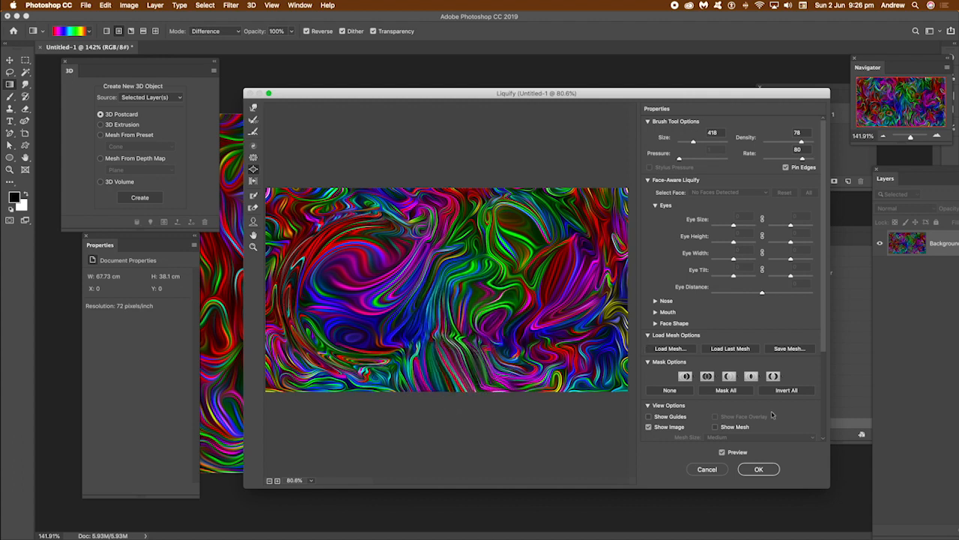
click(758, 470)
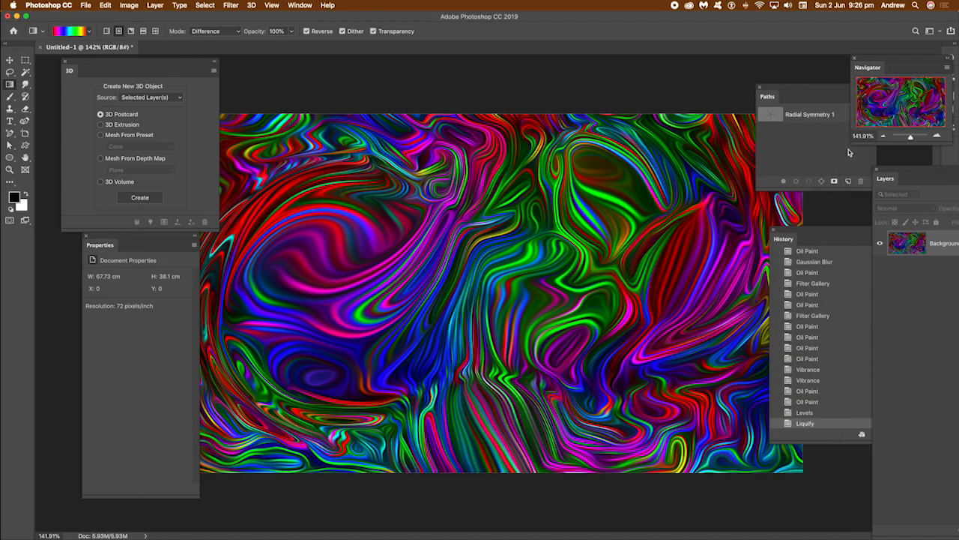
drag(912, 139, 913, 139)
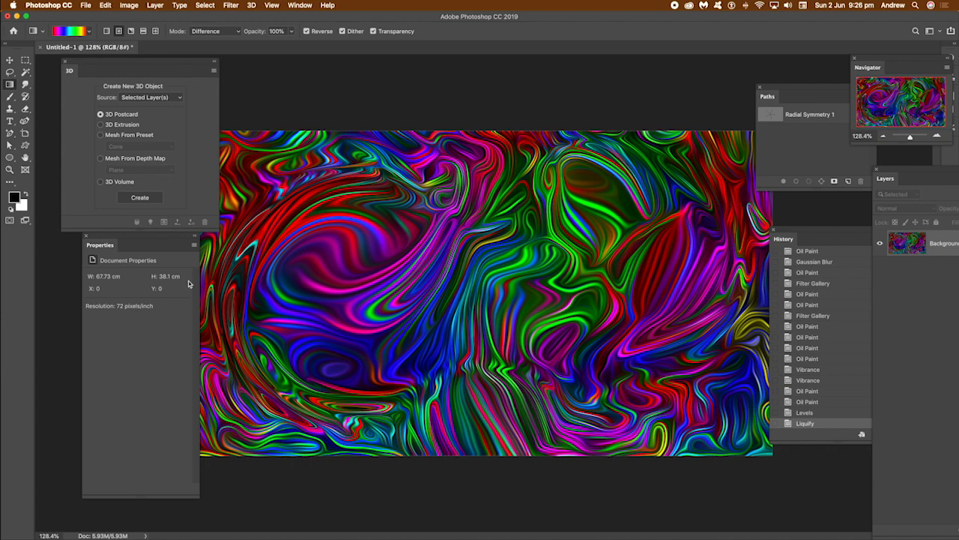